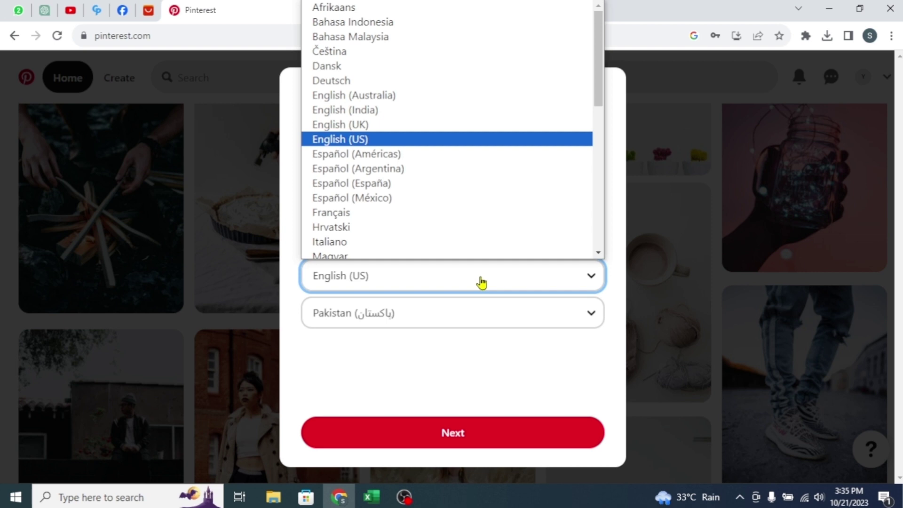
# - Keep English (US) as the language and Pakistan as the country, and continue to the interests
pyautogui.click(481, 282)
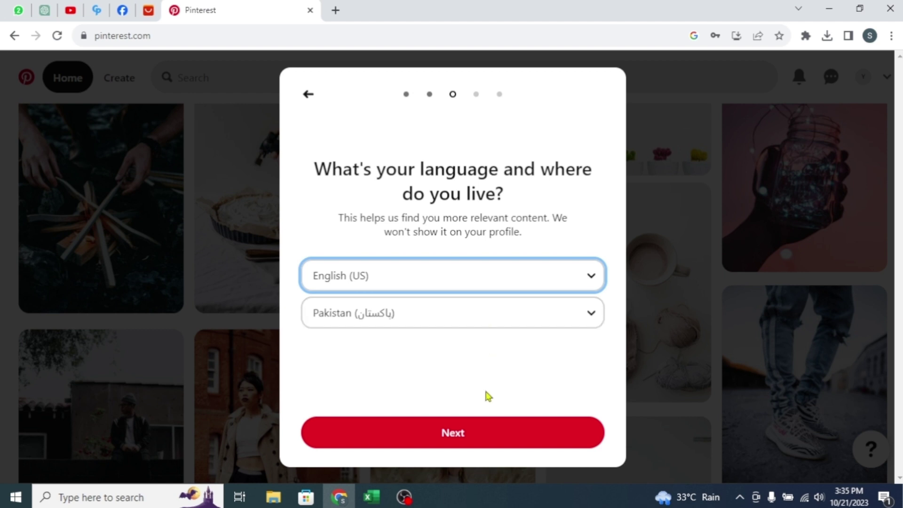
pyautogui.click(464, 444)
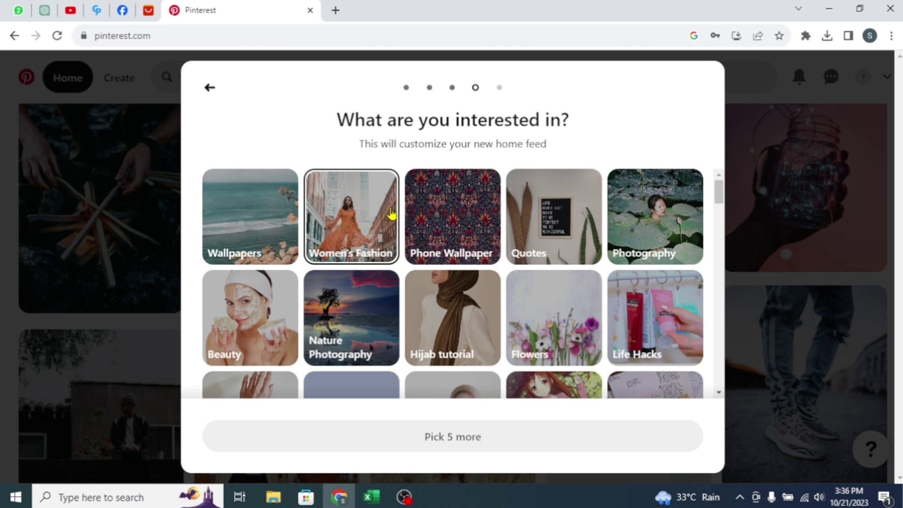
# - Pick five interests for the home feed, including DIY and Crafts, Women's Style and Dress Pattern
pyautogui.scroll(-3, 477, 234)
pyautogui.scroll(-2, 541, 230)
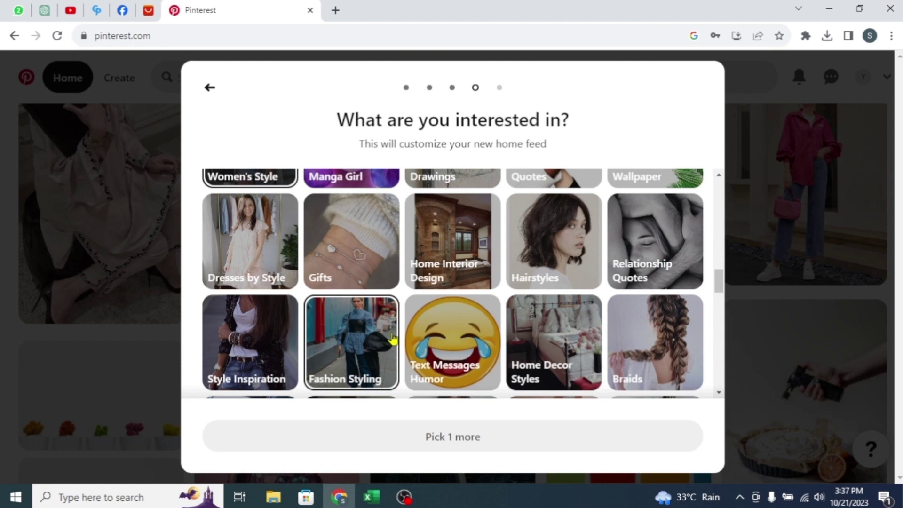
pyautogui.scroll(-2, 393, 341)
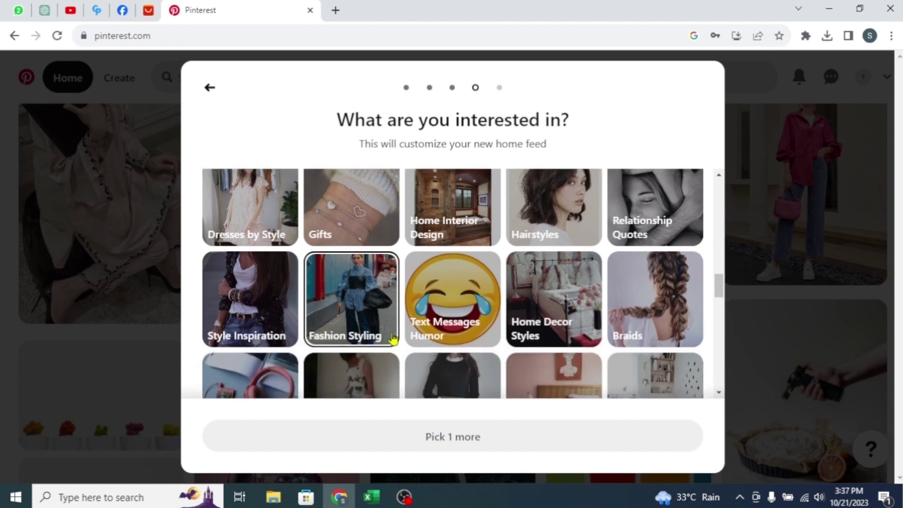
pyautogui.scroll(-1, 393, 338)
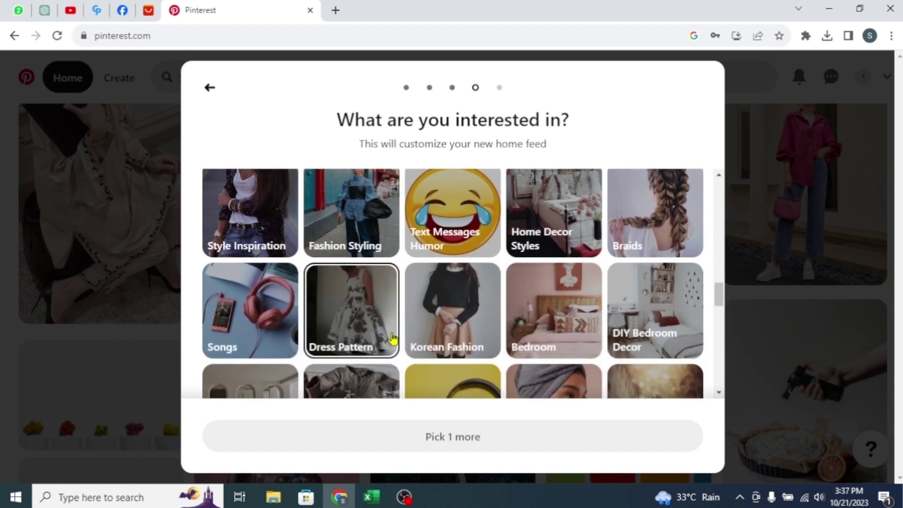
pyautogui.scroll(-1, 394, 337)
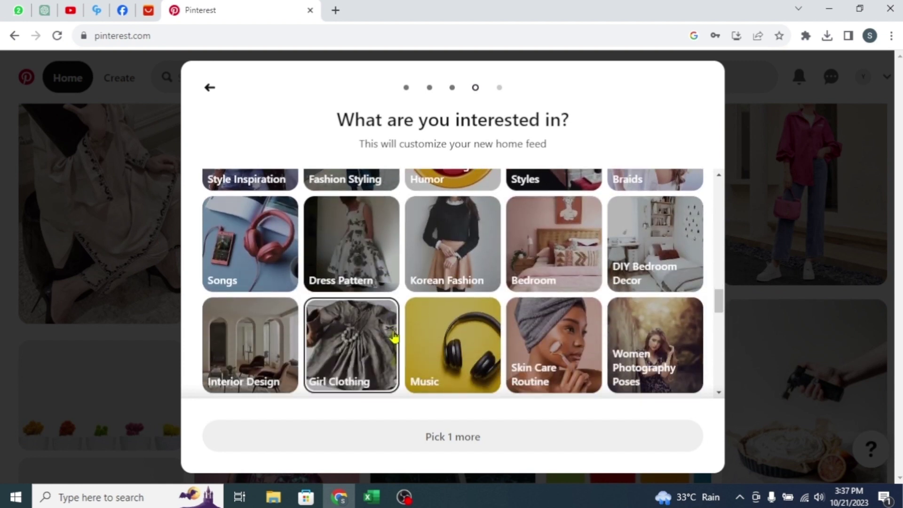
pyautogui.click(366, 272)
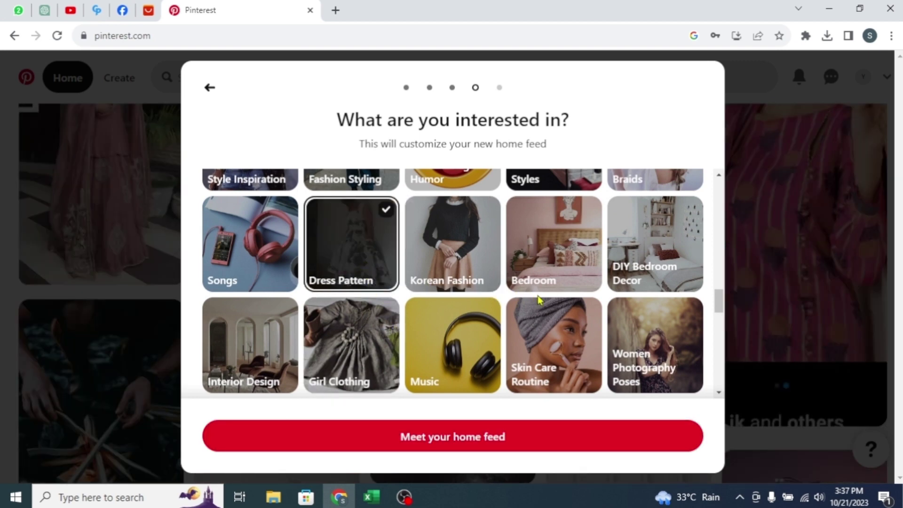
# - Review and confirm the chosen interests, and finish the account setup past the phone app offer
pyautogui.scroll(10, 550, 299)
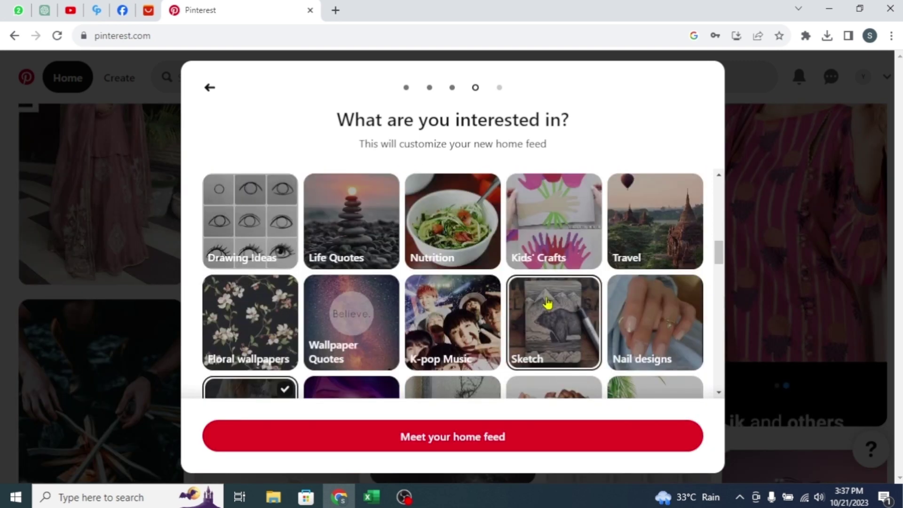
pyautogui.scroll(8, 553, 299)
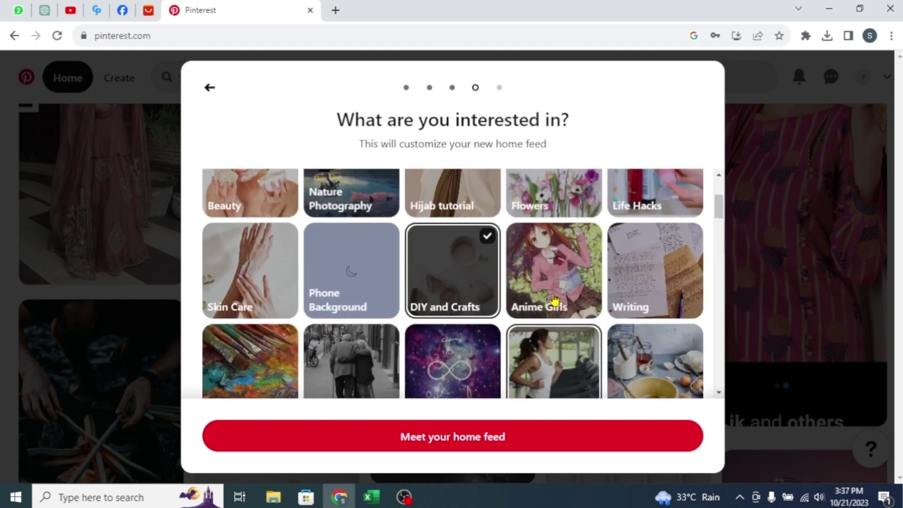
pyautogui.scroll(2, 554, 300)
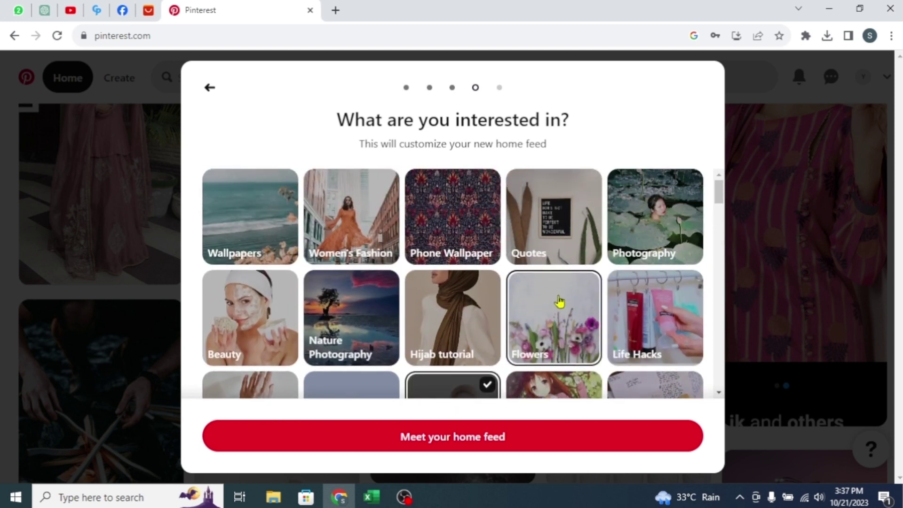
pyautogui.scroll(-20, 560, 304)
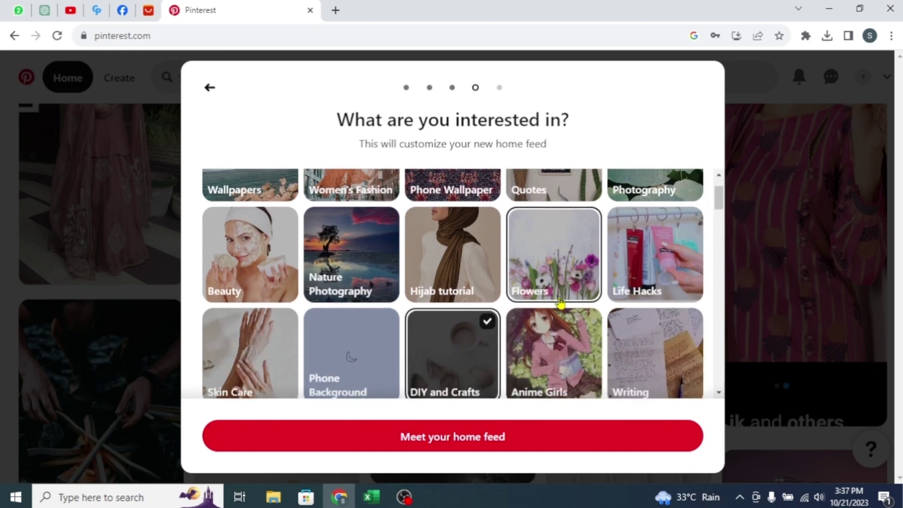
pyautogui.click(534, 445)
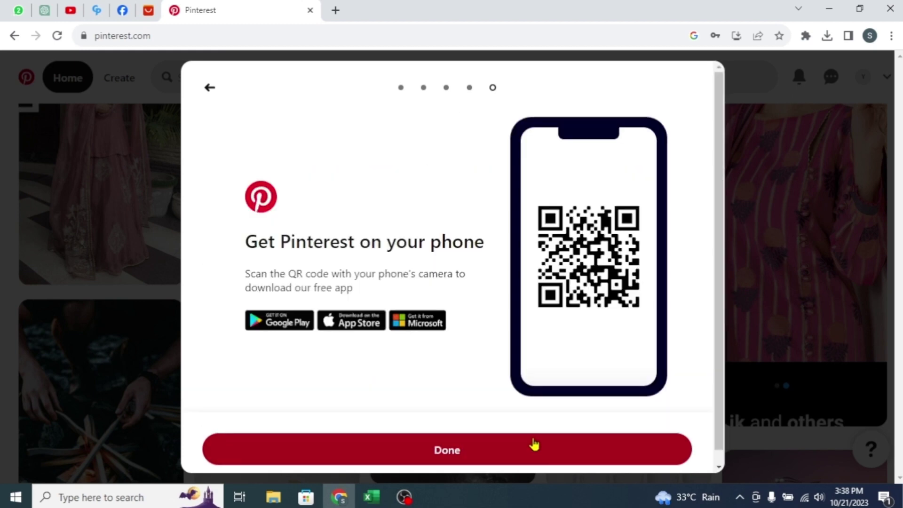
pyautogui.scroll(-1, 409, 423)
pyautogui.click(451, 449)
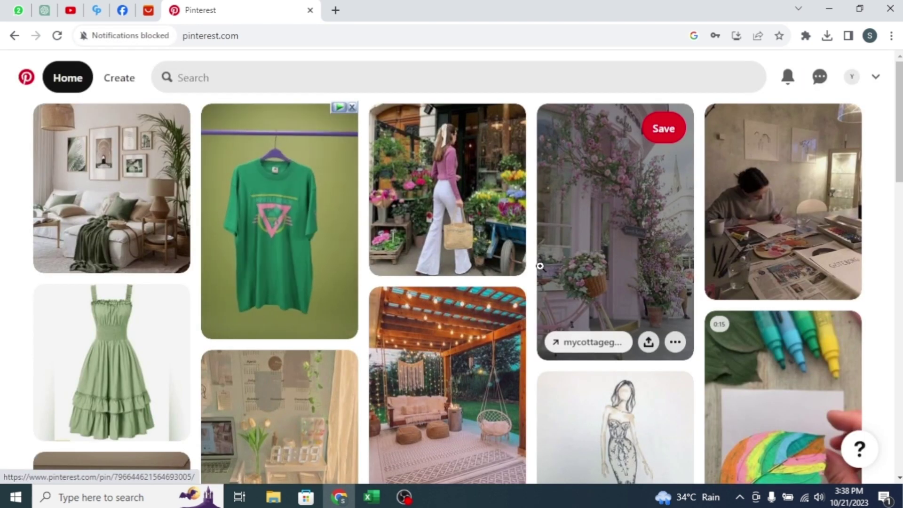
# - Open the profile for editing and upload initial_photography_logo_design-removebg-preview from the Pictures folder as its photo
pyautogui.click(851, 76)
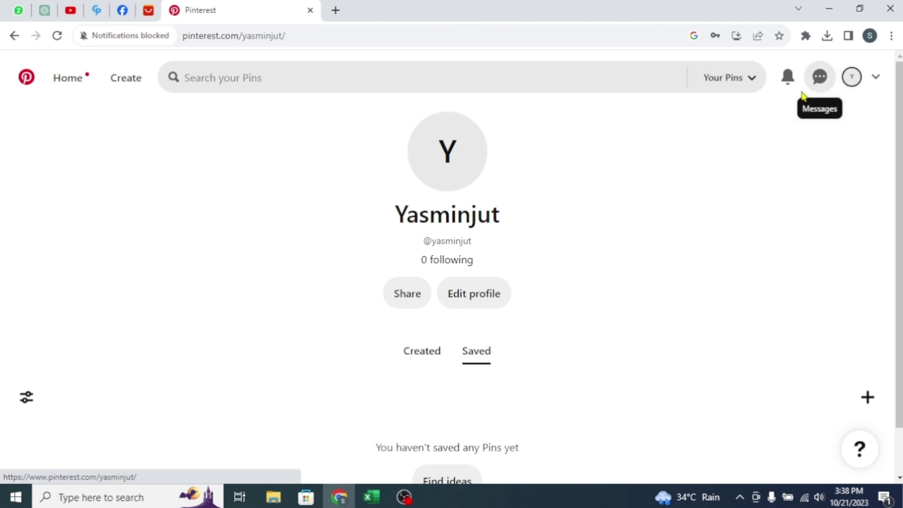
pyautogui.click(483, 304)
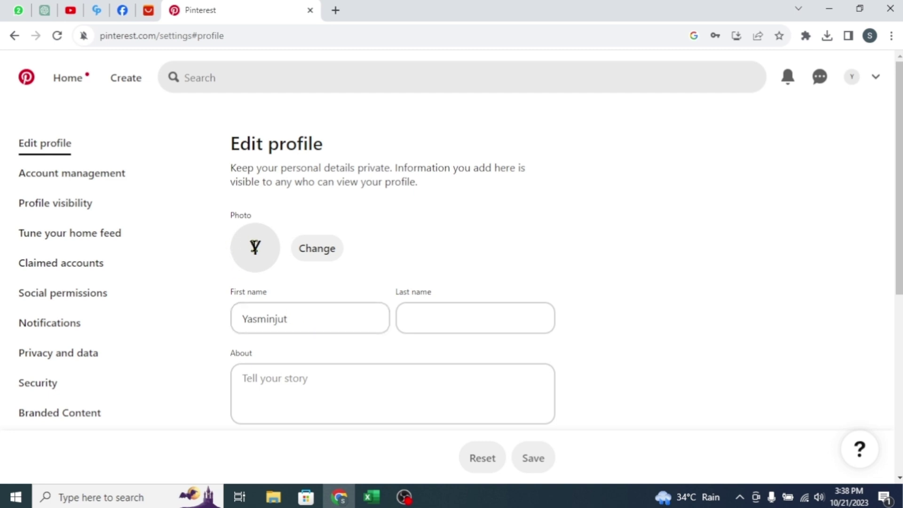
pyautogui.click(323, 253)
pyautogui.click(452, 295)
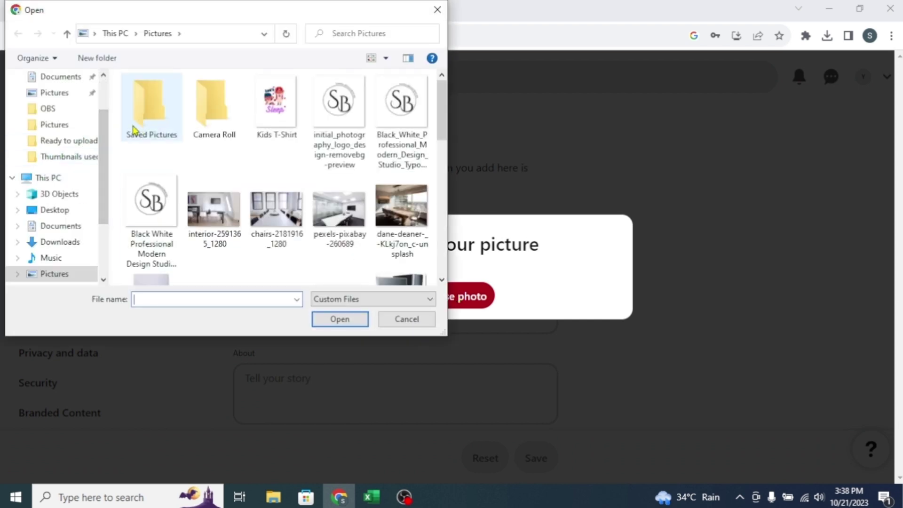
pyautogui.click(278, 111)
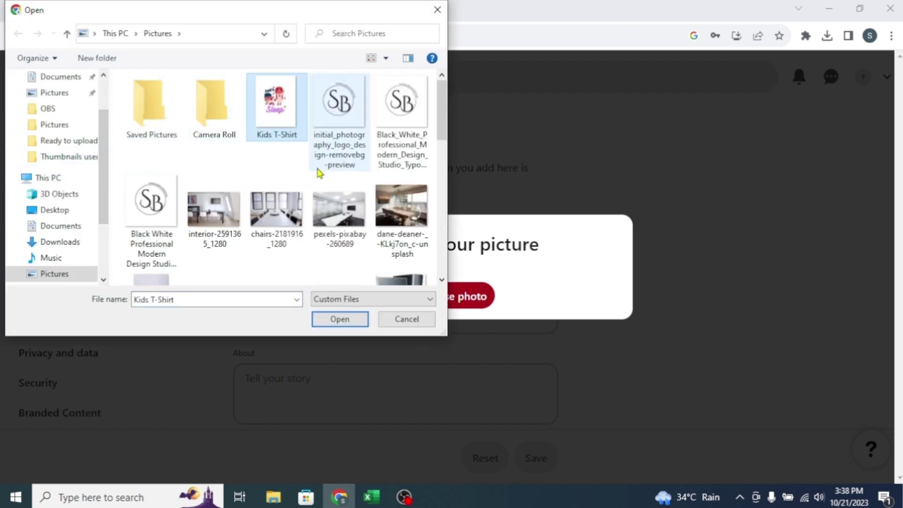
pyautogui.click(333, 127)
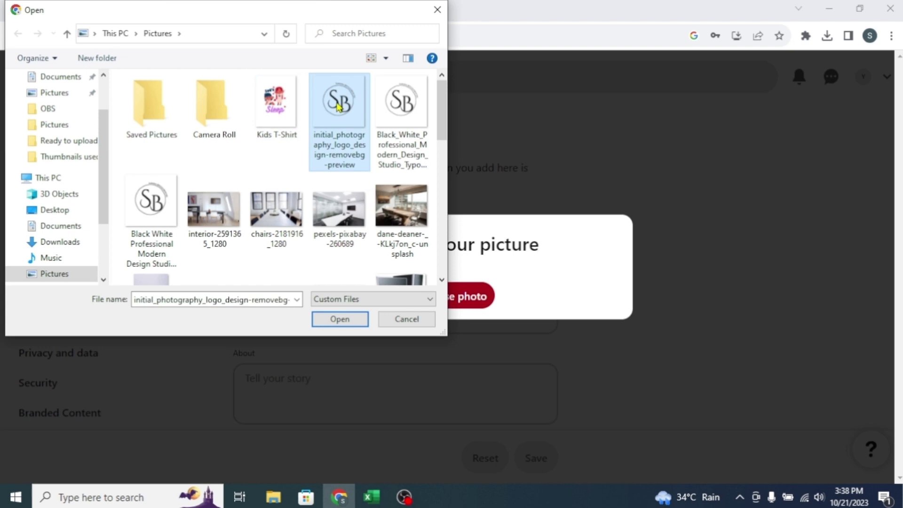
pyautogui.click(337, 318)
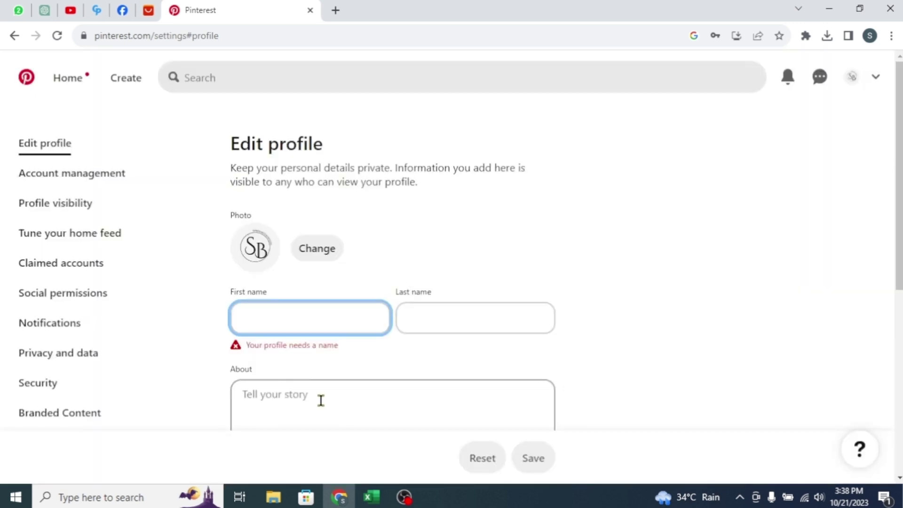
# - Replace the profile name with the owner's first name and last name, leaving the About text empty
pyautogui.scroll(-1, 232, 254)
pyautogui.write('um')
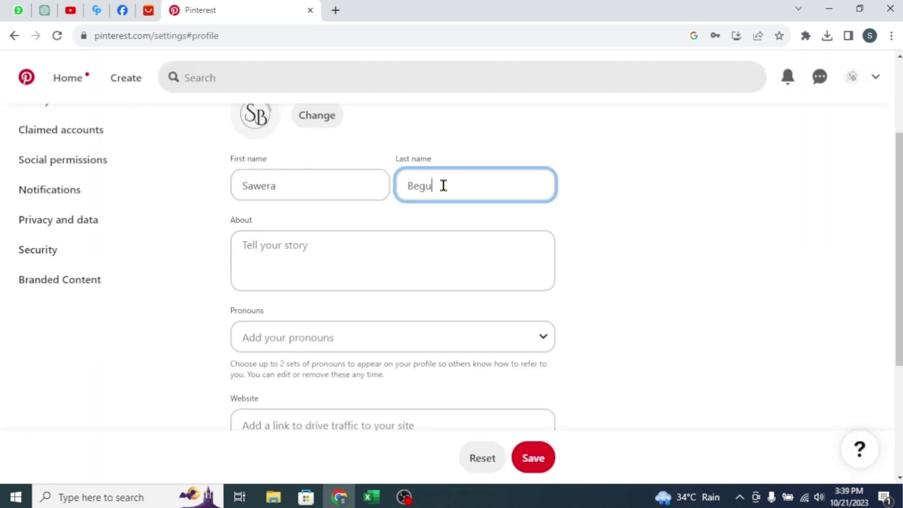
pyautogui.click(309, 252)
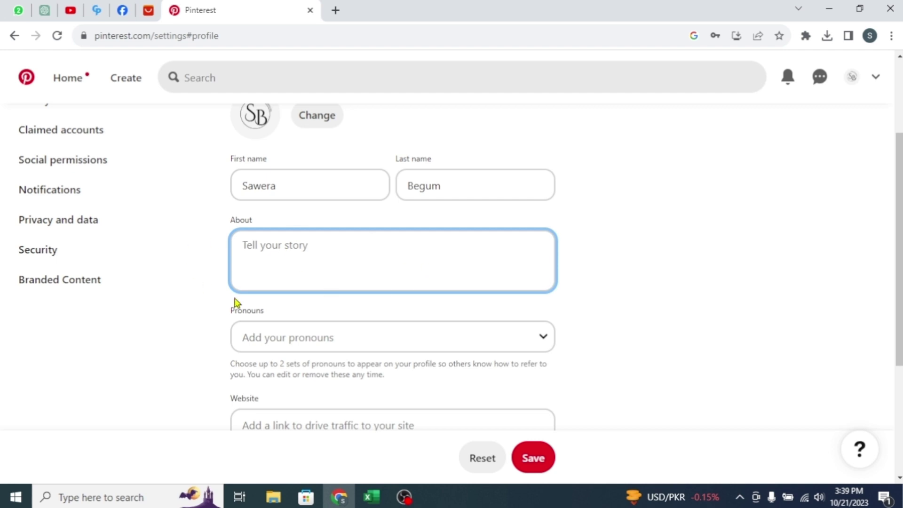
# - Set the profile's pronouns to she/her
pyautogui.click(539, 343)
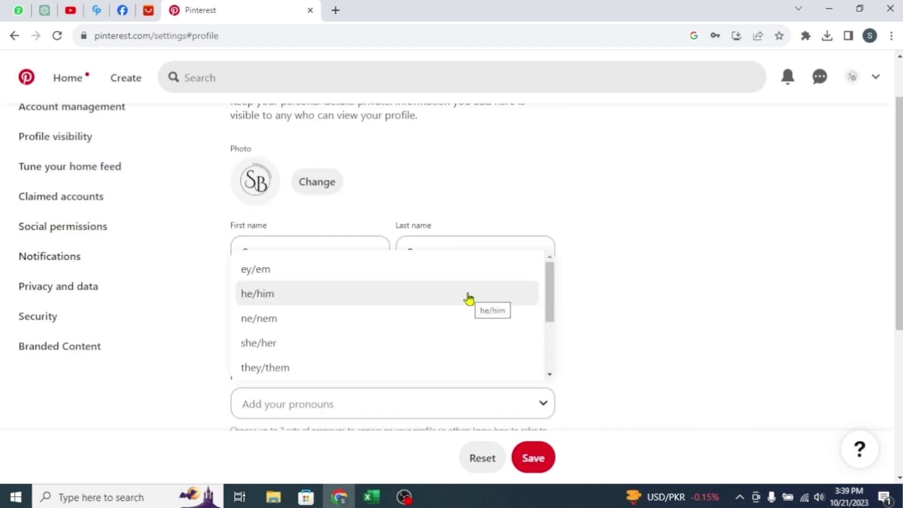
pyautogui.click(424, 344)
pyautogui.scroll(-3, 325, 392)
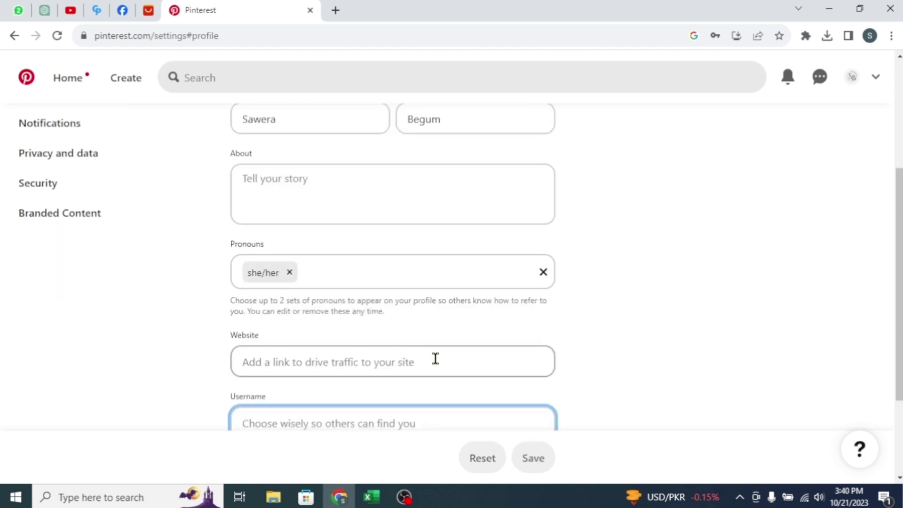
# - Choose a new username for the profile
pyautogui.scroll(-1, 442, 350)
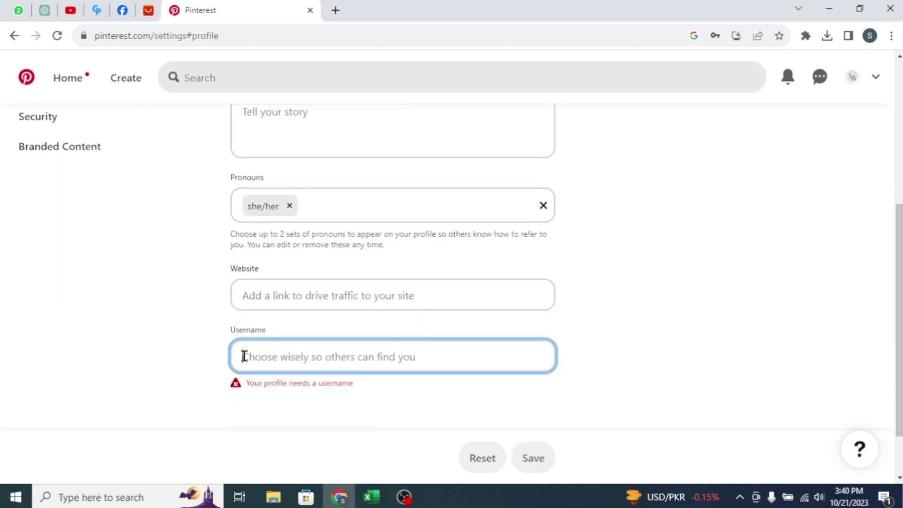
pyautogui.click(243, 356)
pyautogui.click(284, 400)
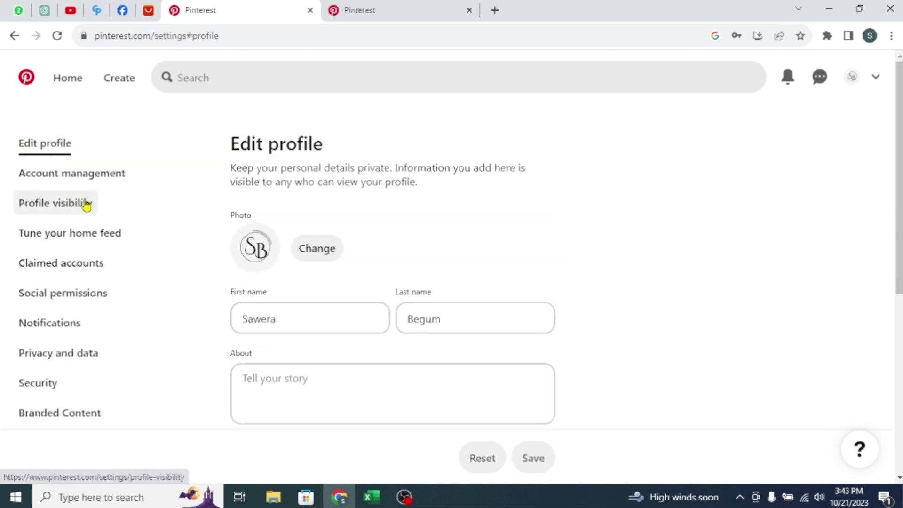
# - Start converting the account to a free business account through account management and accept the upgrade
pyautogui.click(76, 175)
pyautogui.scroll(3, 822, 46)
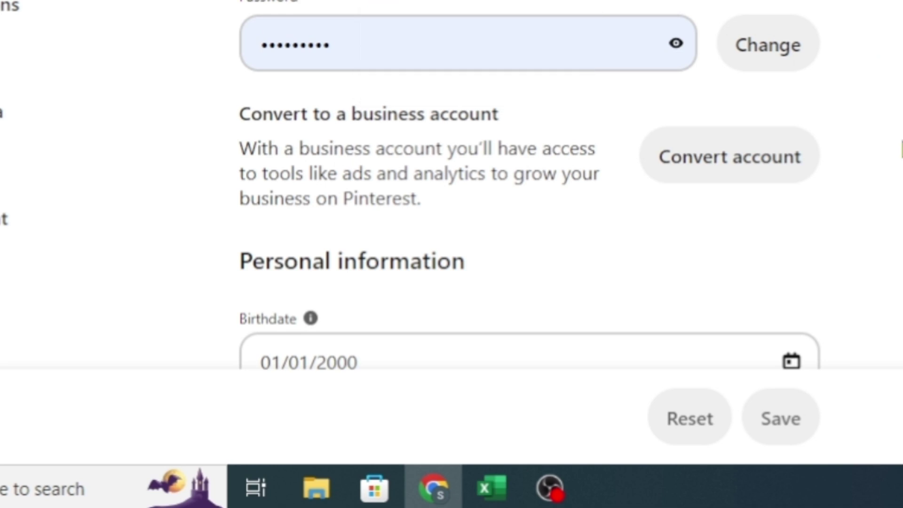
pyautogui.click(762, 163)
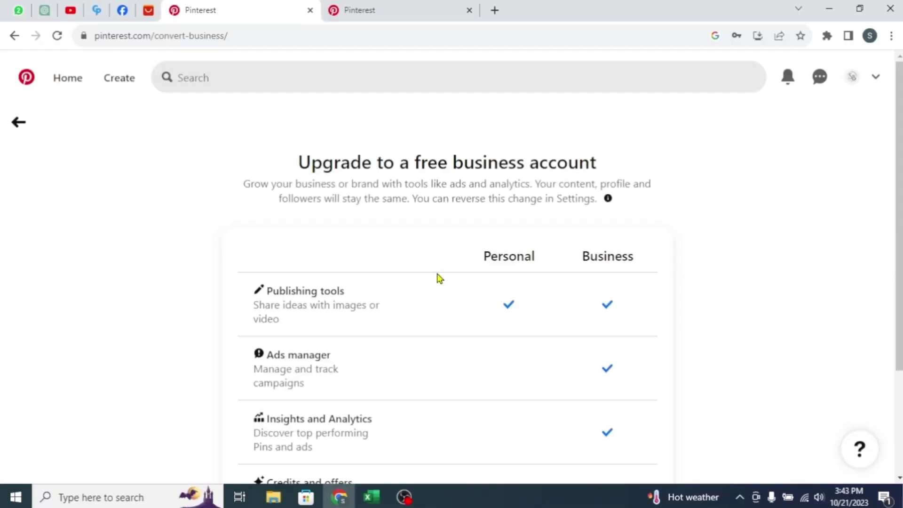
pyautogui.scroll(-3, 729, 221)
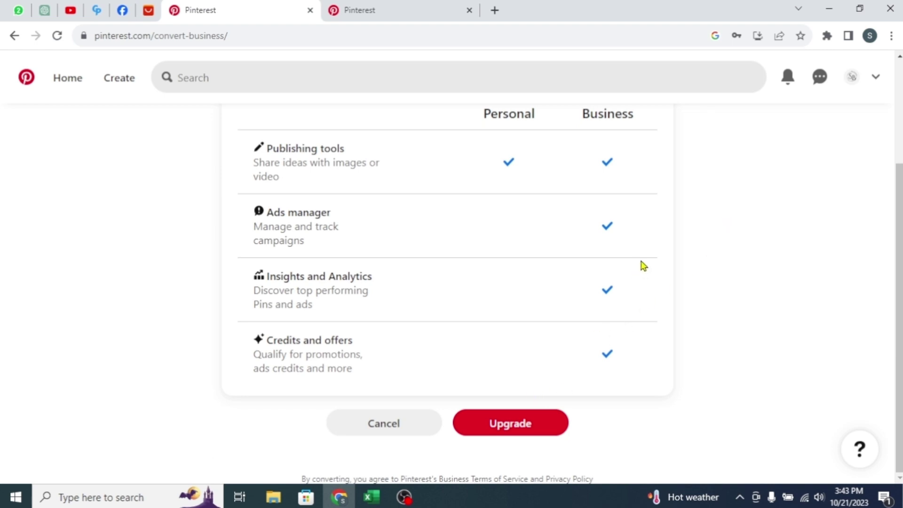
pyautogui.click(527, 426)
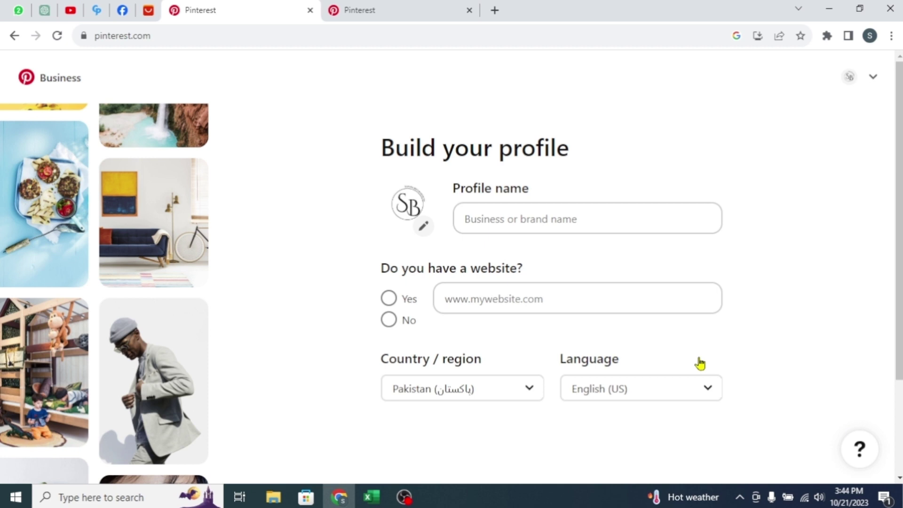
# - Enter SB Attraction as the profile name of the business account, with a capital A in Attraction
pyautogui.click(544, 222)
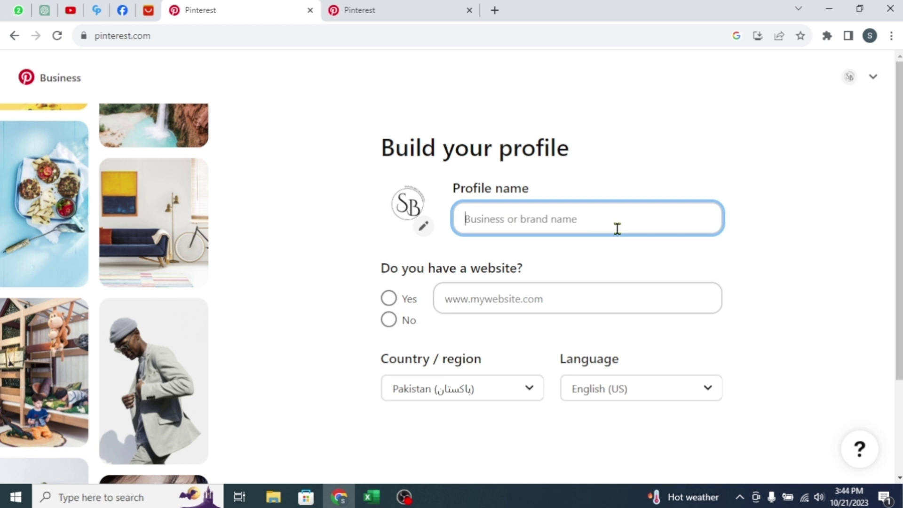
pyautogui.write('s')
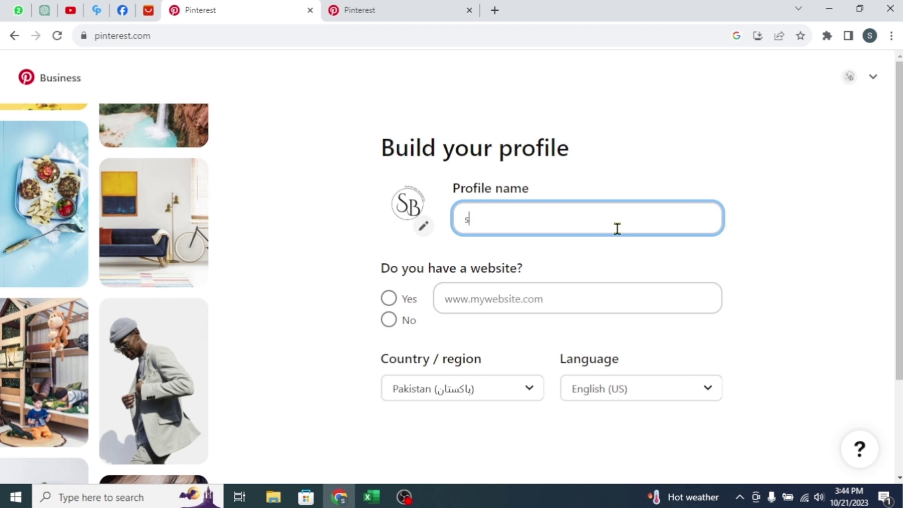
pyautogui.press('BackSpace')
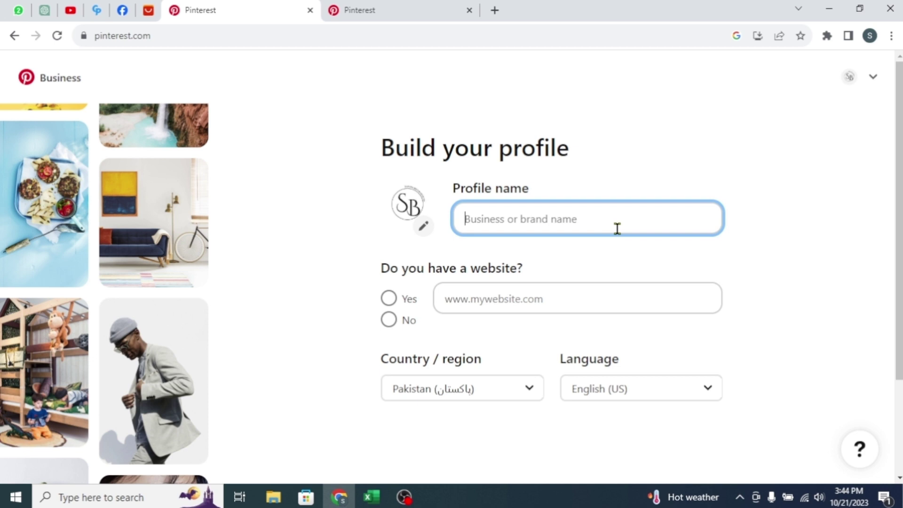
pyautogui.write('s')
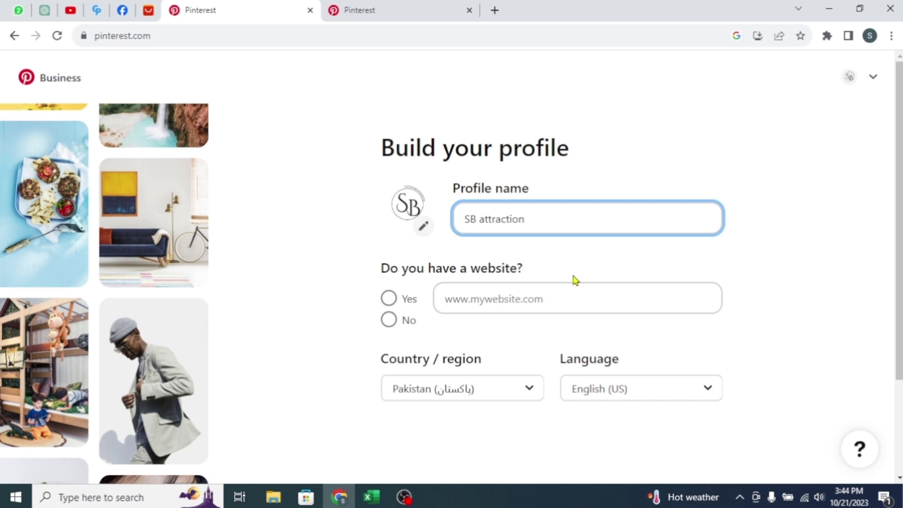
pyautogui.click(481, 220)
pyautogui.press('BackSpace')
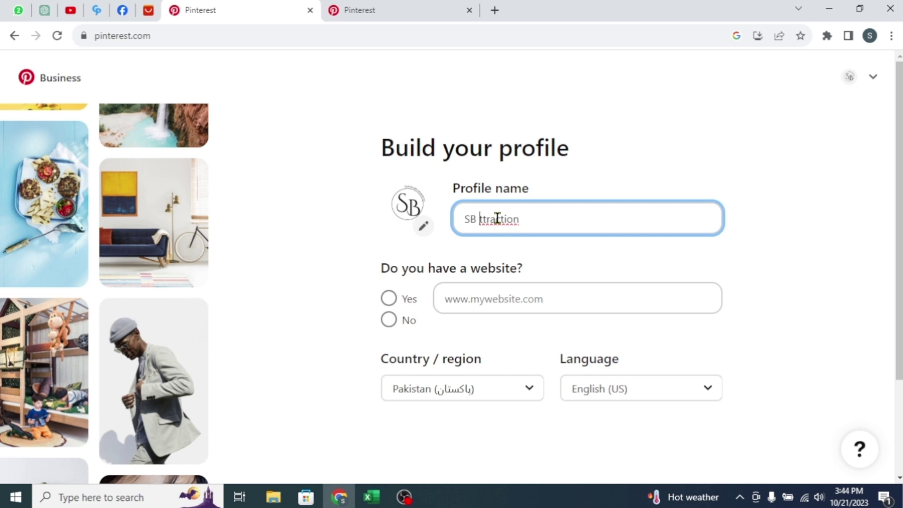
pyautogui.write('A')
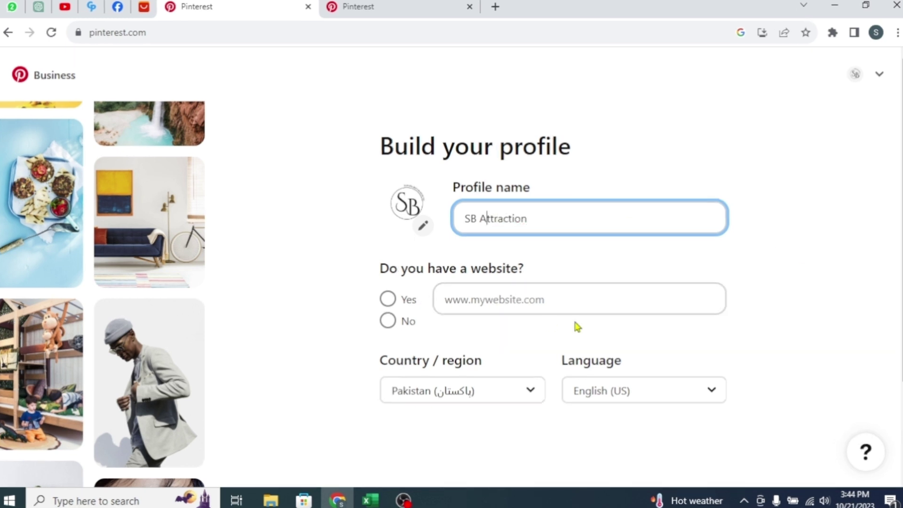
# - State that the business has no website, keep the country and language settings, and continue the profile setup
pyautogui.click(387, 324)
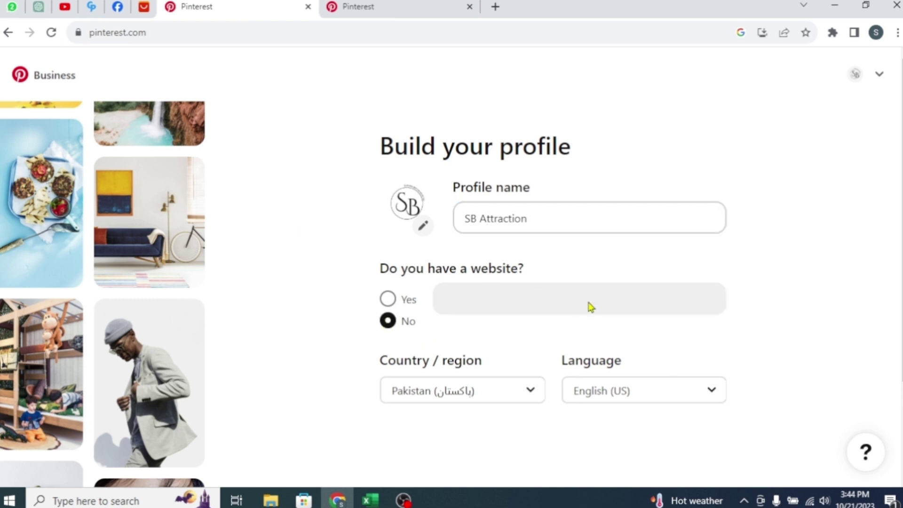
pyautogui.scroll(-3, 761, 384)
pyautogui.scroll(2, 786, 313)
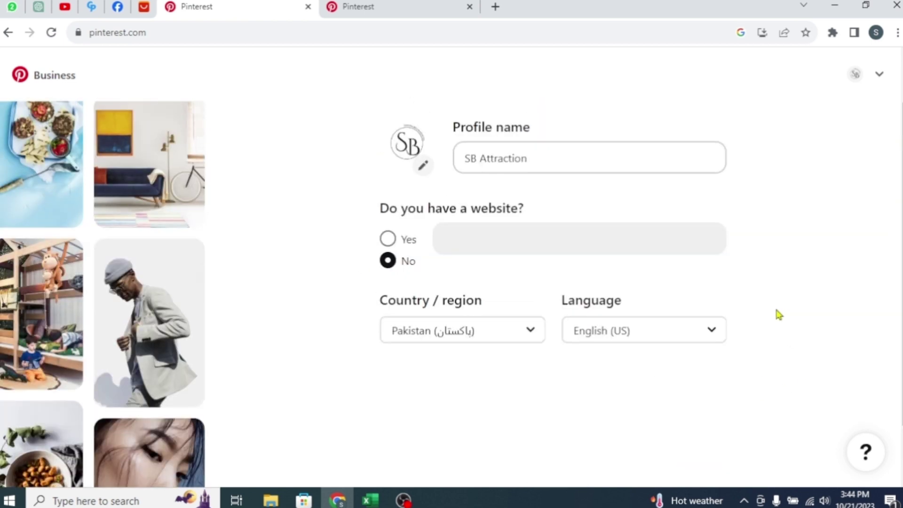
pyautogui.scroll(-2, 814, 308)
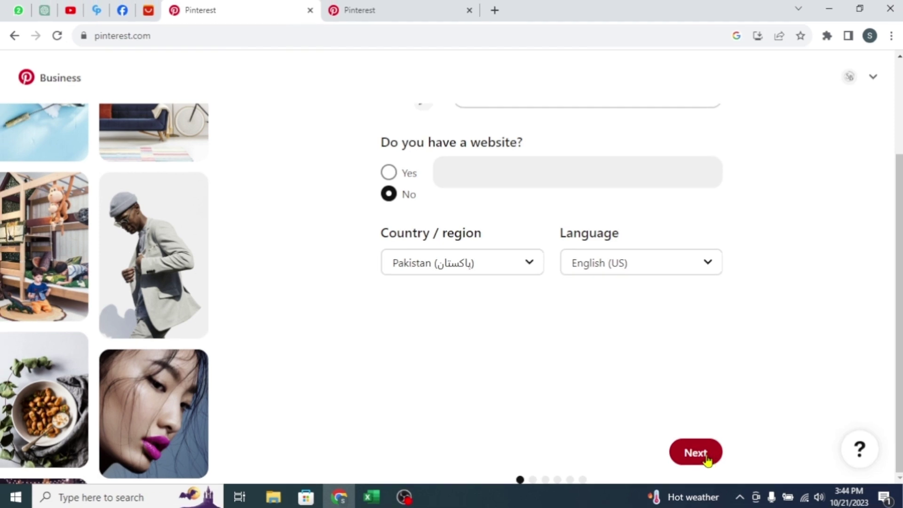
pyautogui.click(695, 452)
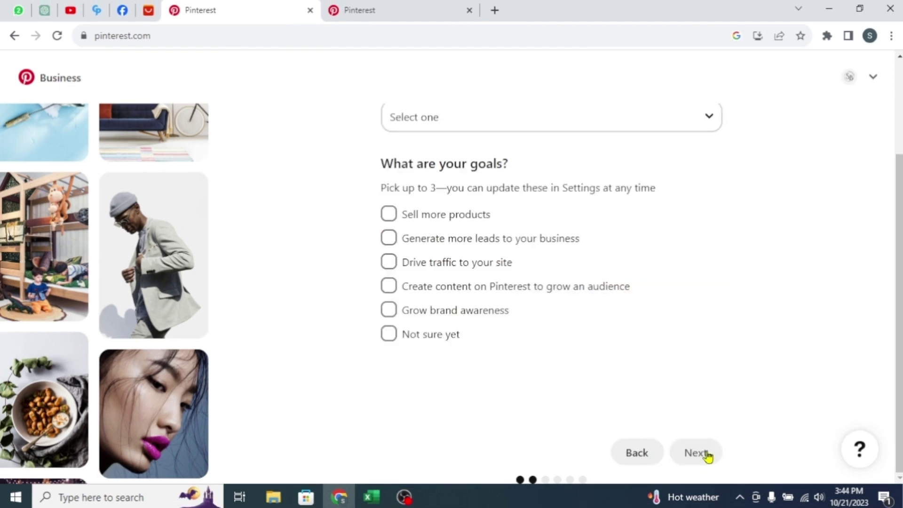
# - Set the brand focus to Fashion, with goals Sell more products, Generate more leads to your business and Grow brand awareness, and continue
pyautogui.scroll(3, 822, 365)
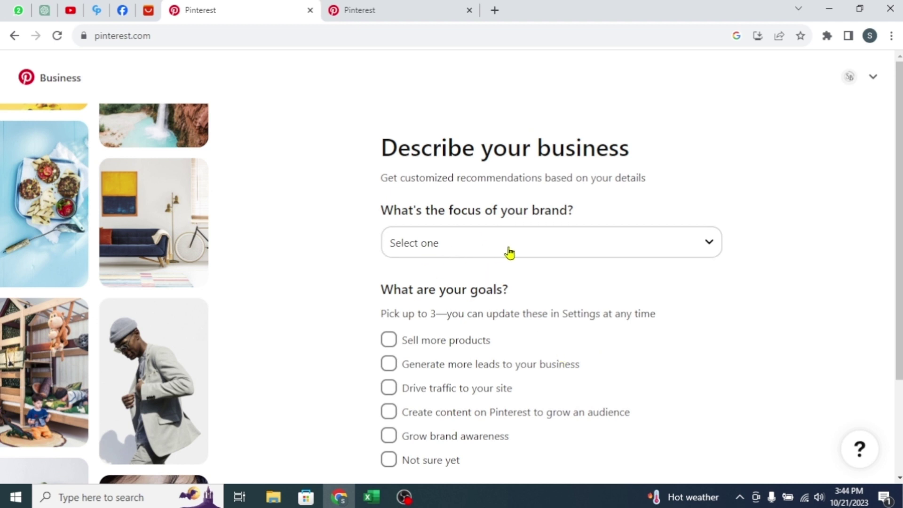
pyautogui.click(591, 244)
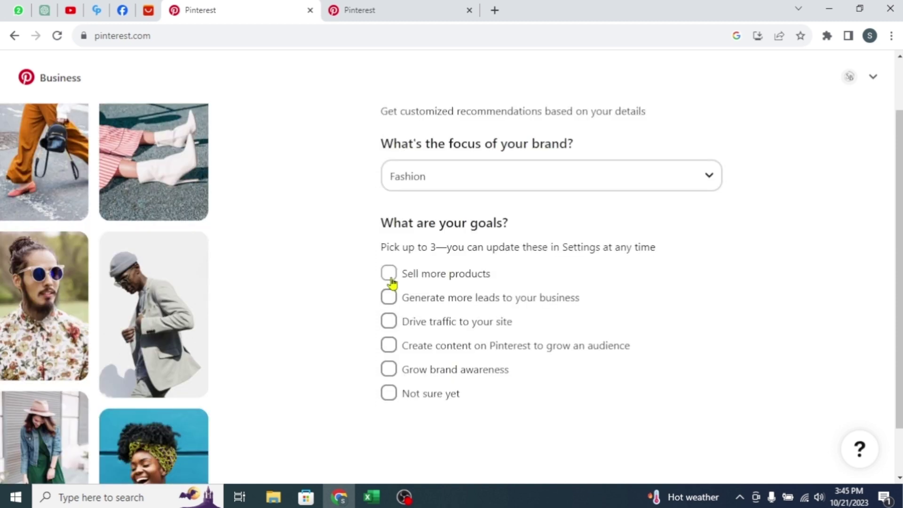
pyautogui.click(389, 276)
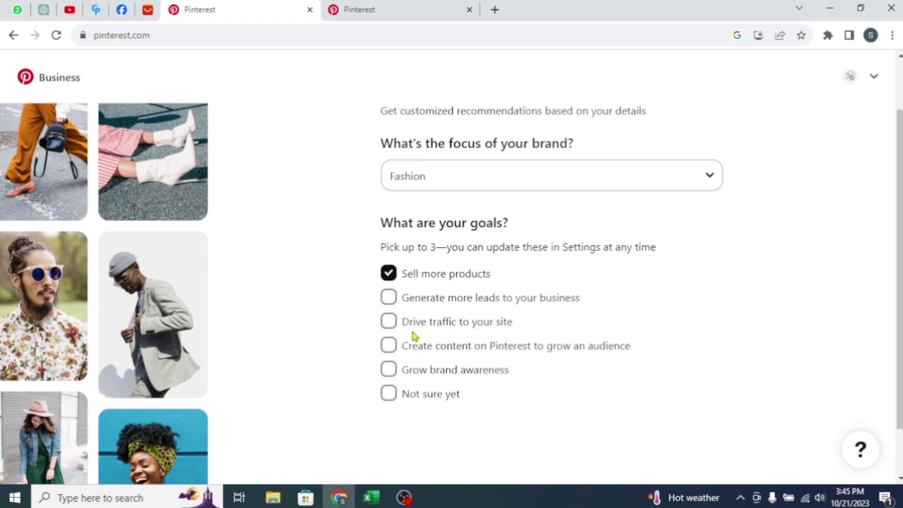
pyautogui.scroll(-1, 413, 341)
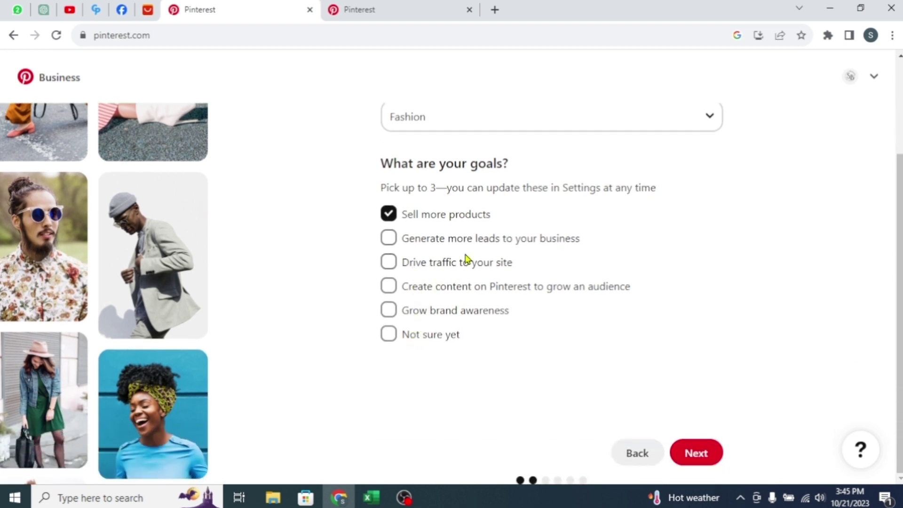
pyautogui.click(390, 312)
pyautogui.click(389, 239)
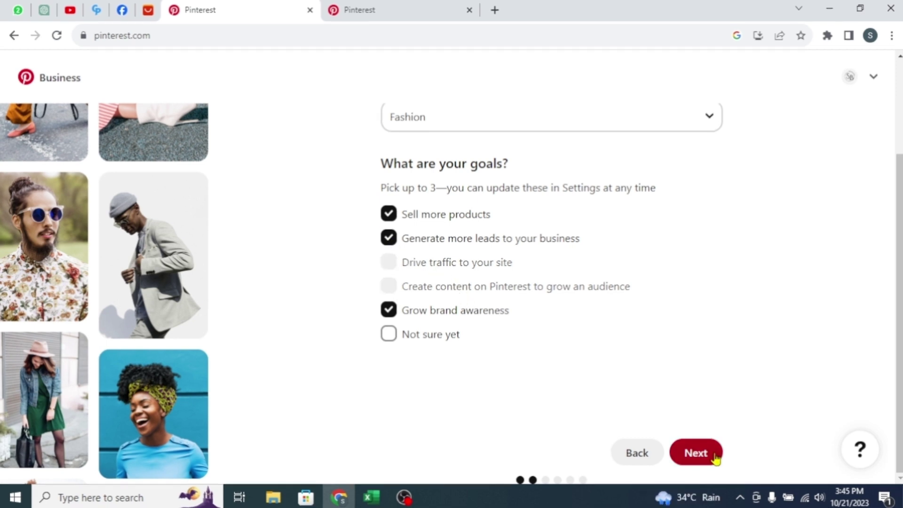
pyautogui.click(697, 453)
# - Describe the business as Online Retail or Marketplace and continue
pyautogui.scroll(3, 505, 330)
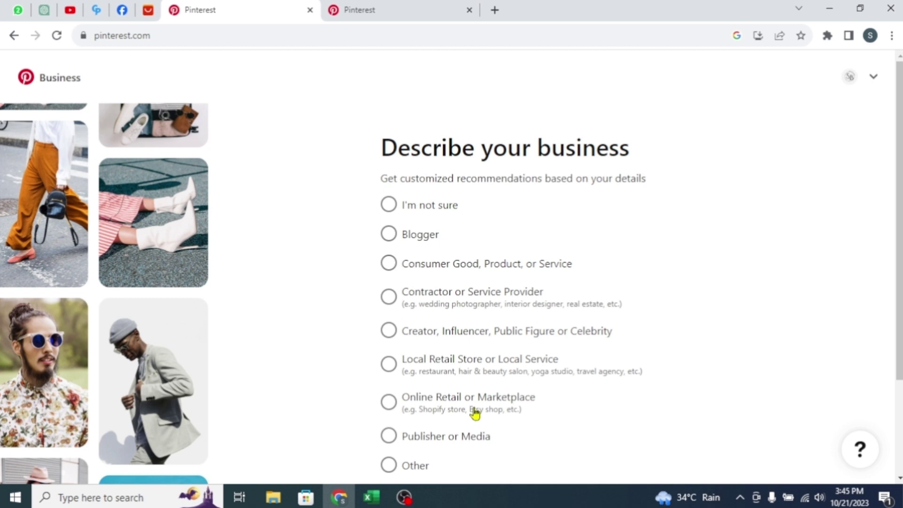
pyautogui.click(462, 403)
pyautogui.scroll(-3, 625, 336)
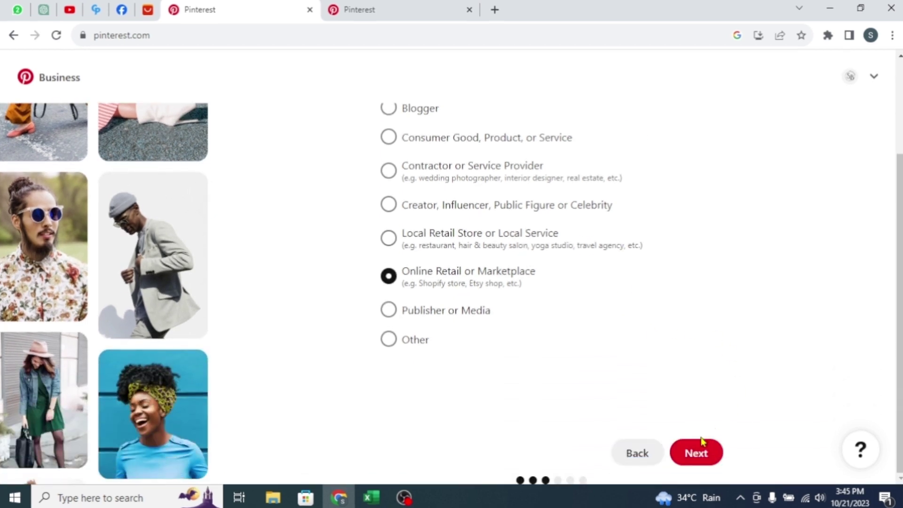
pyautogui.click(701, 458)
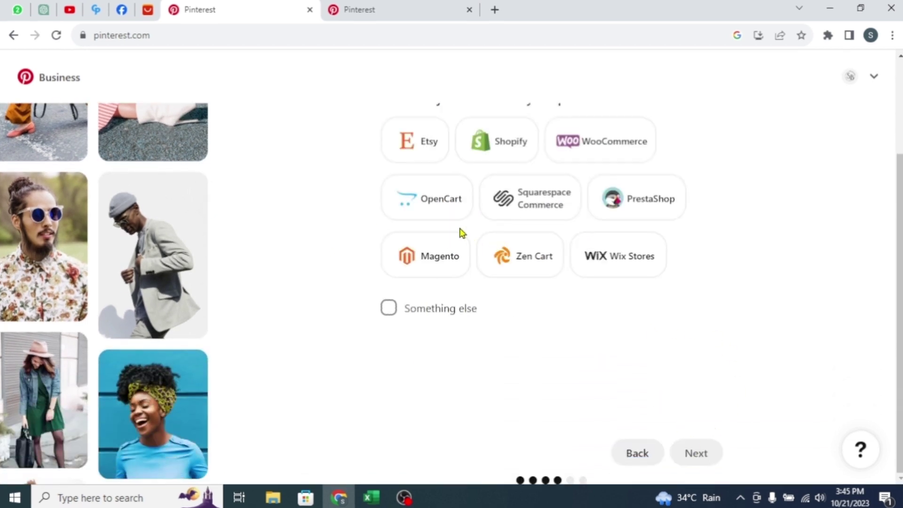
# - Choose Something else as the platform used to sell products and continue
pyautogui.scroll(3, 540, 222)
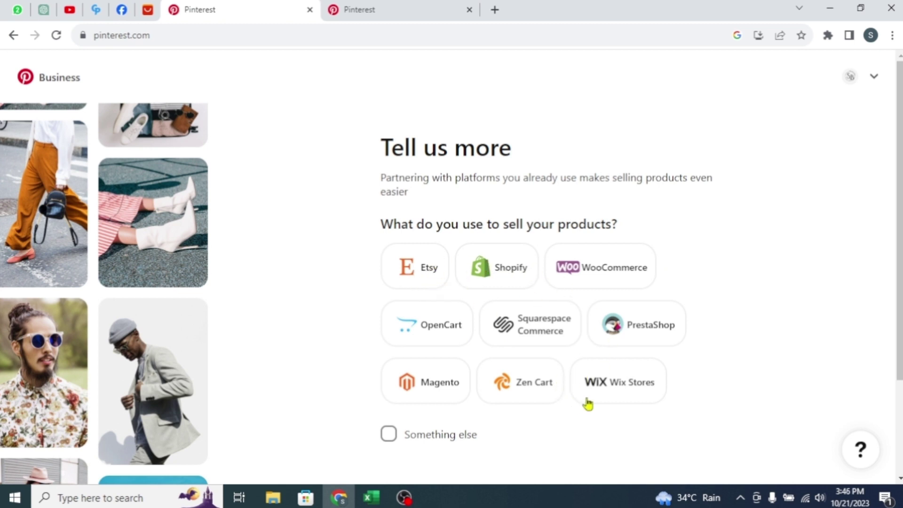
pyautogui.scroll(-1, 498, 264)
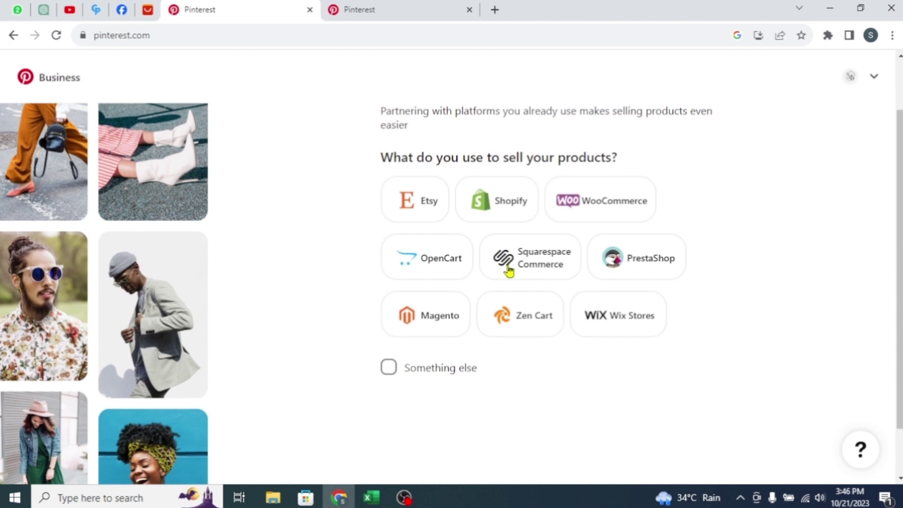
pyautogui.scroll(1, 505, 267)
pyautogui.scroll(-2, 635, 385)
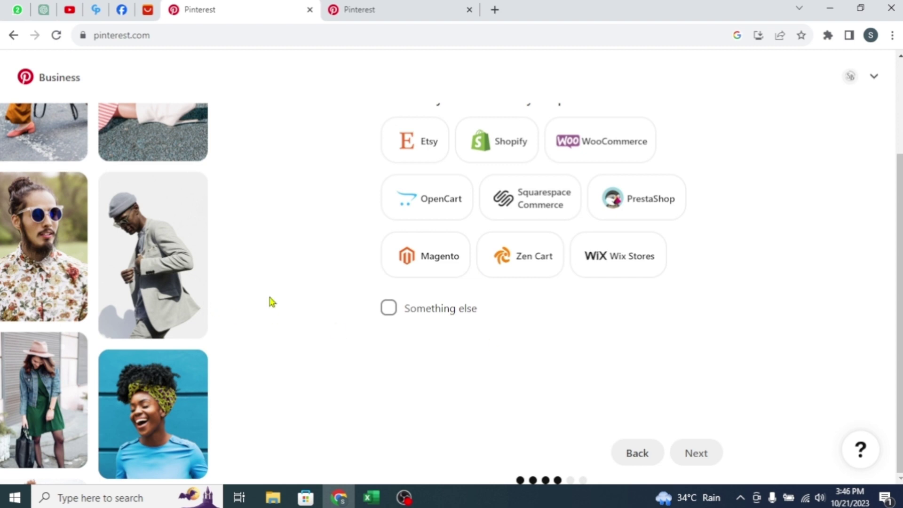
pyautogui.click(388, 308)
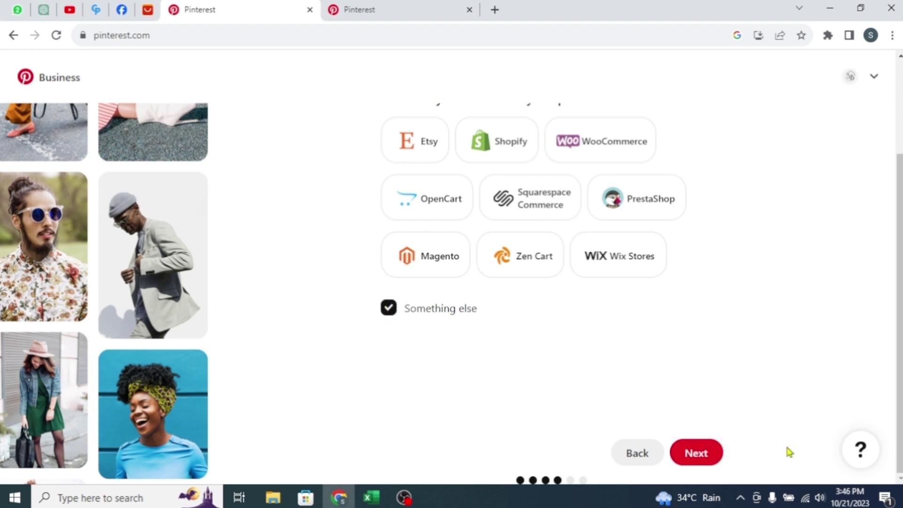
pyautogui.click(711, 453)
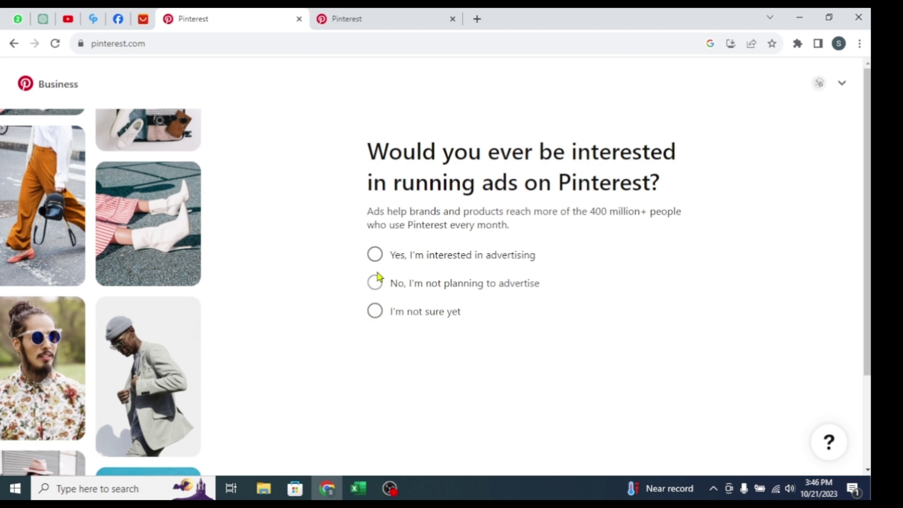
# - Declare interest in advertising and finish the business onboarding with Showcase your brand as the starting point
pyautogui.click(375, 254)
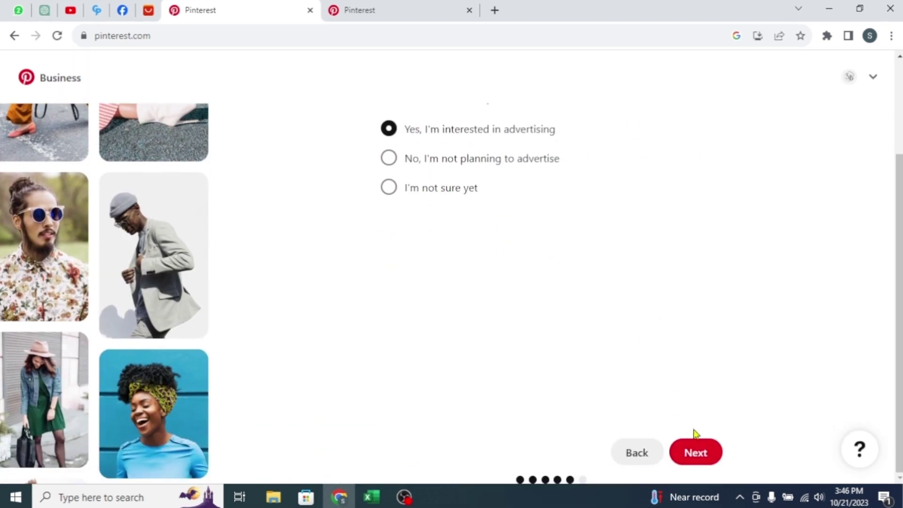
pyautogui.click(704, 452)
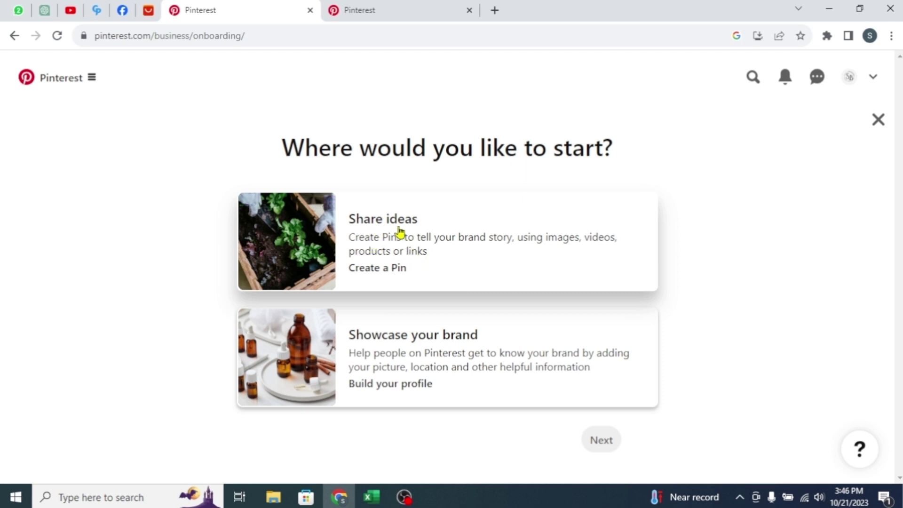
pyautogui.click(476, 366)
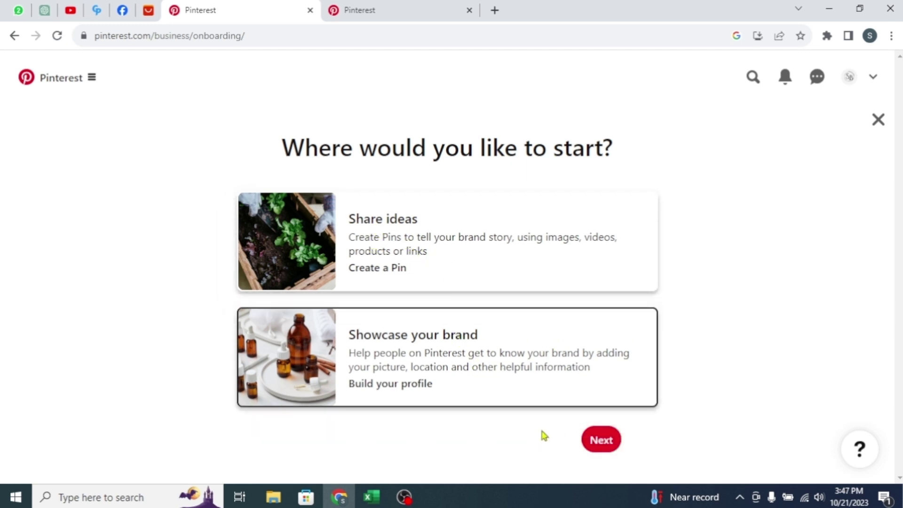
pyautogui.click(596, 448)
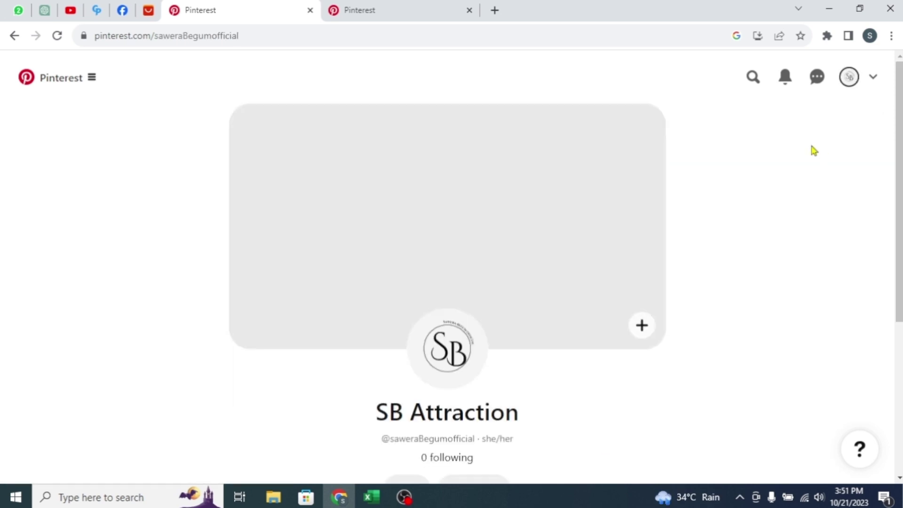
# - Start creating a new Pin from the SB Attraction profile page
pyautogui.scroll(-5, 477, 227)
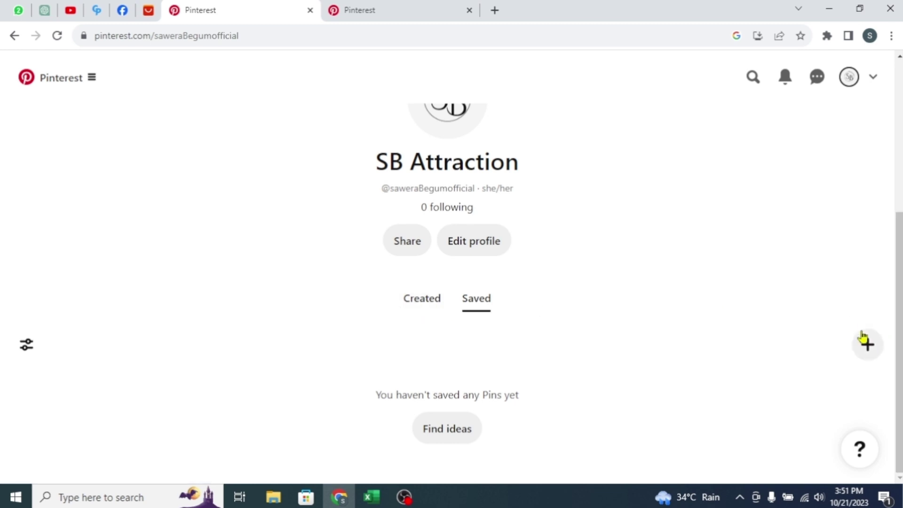
pyautogui.click(868, 346)
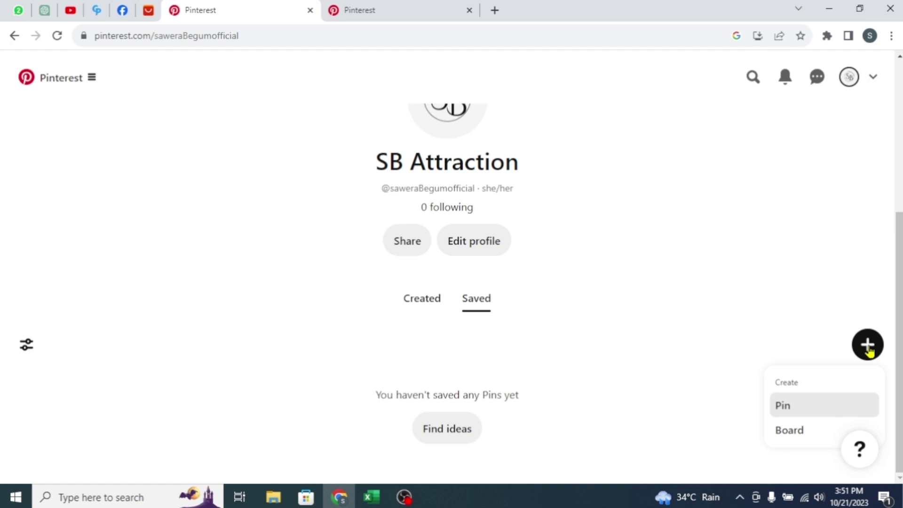
pyautogui.click(783, 406)
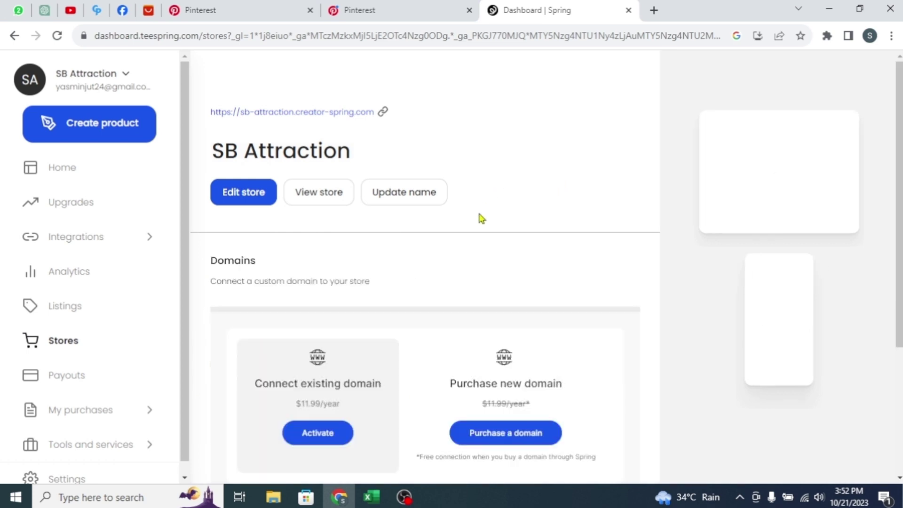
# - Open the public SB Attraction storefront from the Spring store dashboard
pyautogui.scroll(-3, 481, 219)
pyautogui.scroll(-1, 482, 218)
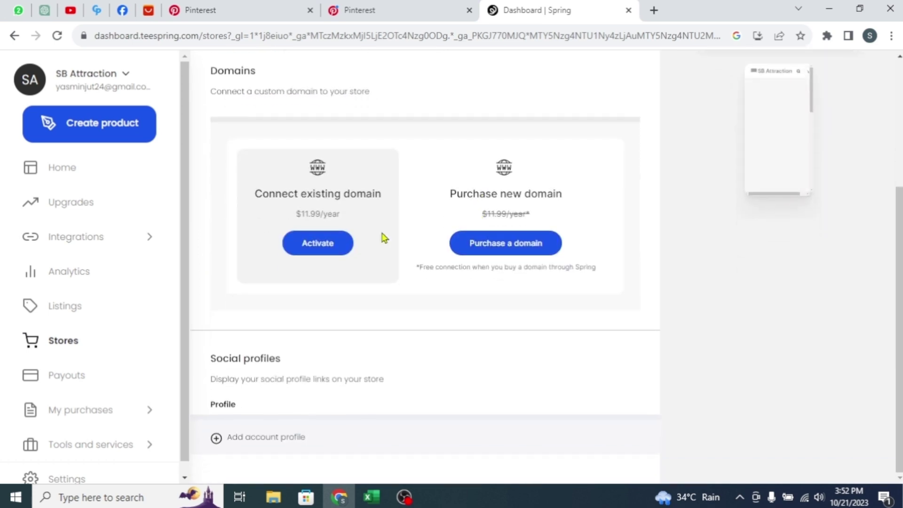
pyautogui.scroll(4, 382, 237)
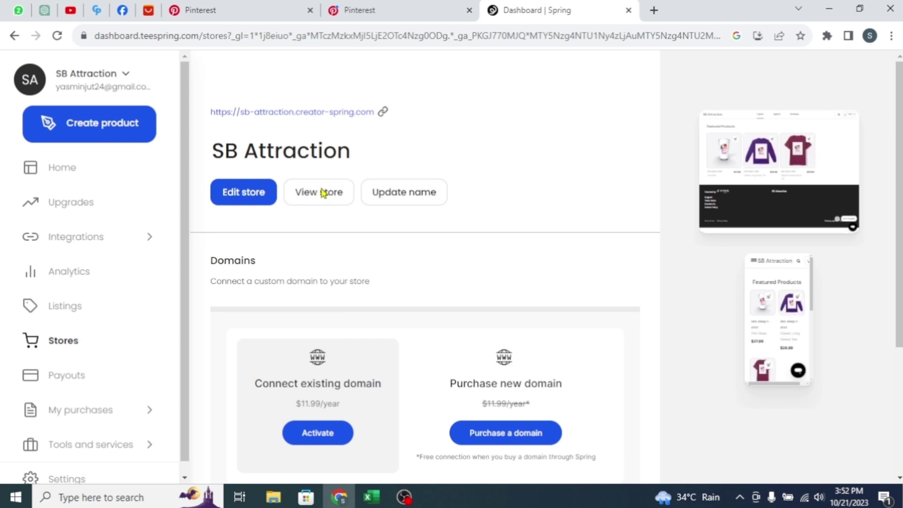
pyautogui.click(323, 193)
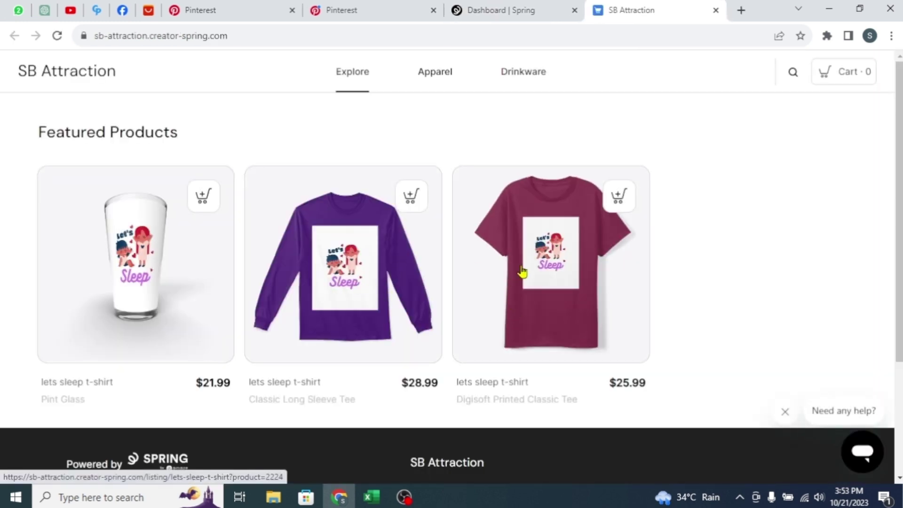
# - Open the maroon lets sleep t-shirt listing in the store and save its product image
pyautogui.rightClick(538, 246)
pyautogui.click(536, 250)
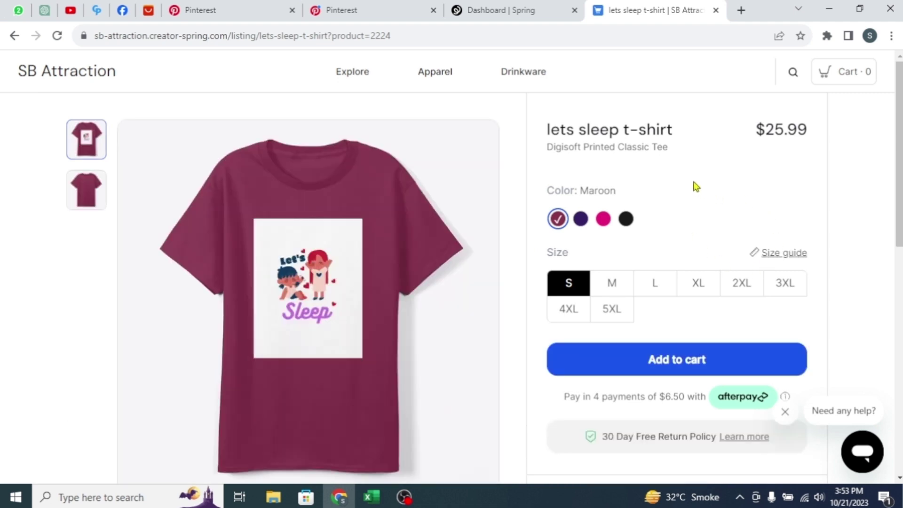
pyautogui.scroll(-1, 699, 192)
pyautogui.scroll(1, 701, 199)
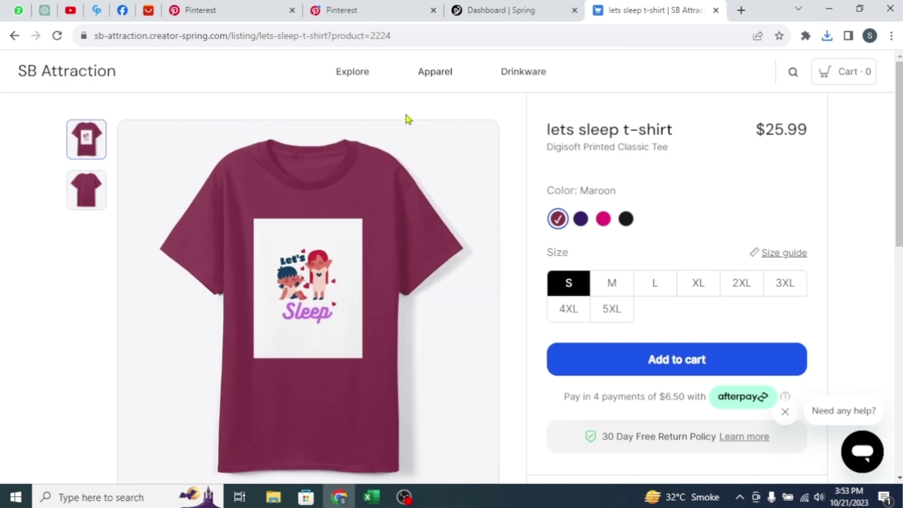
# - Return to the Pinterest Pin creation page and upload the t-shirt image 800 from the Pictures folder
pyautogui.click(390, 6)
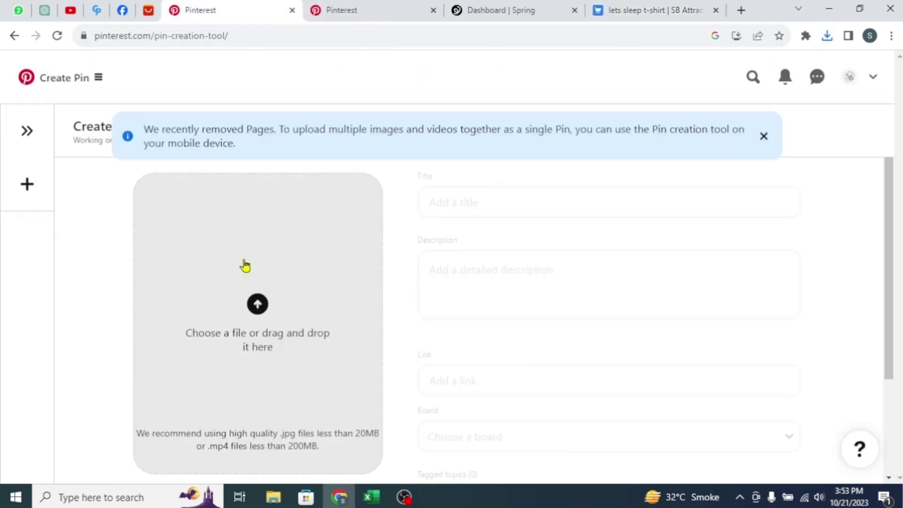
pyautogui.click(258, 307)
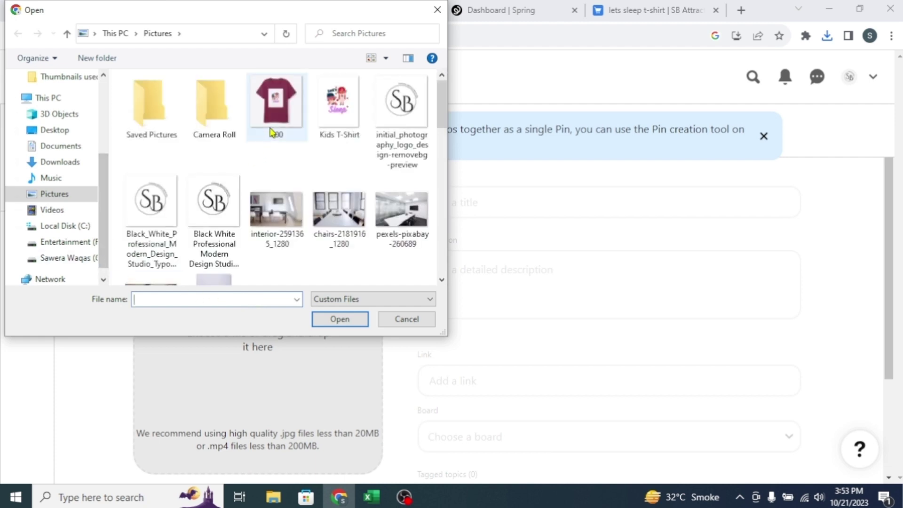
pyautogui.click(273, 125)
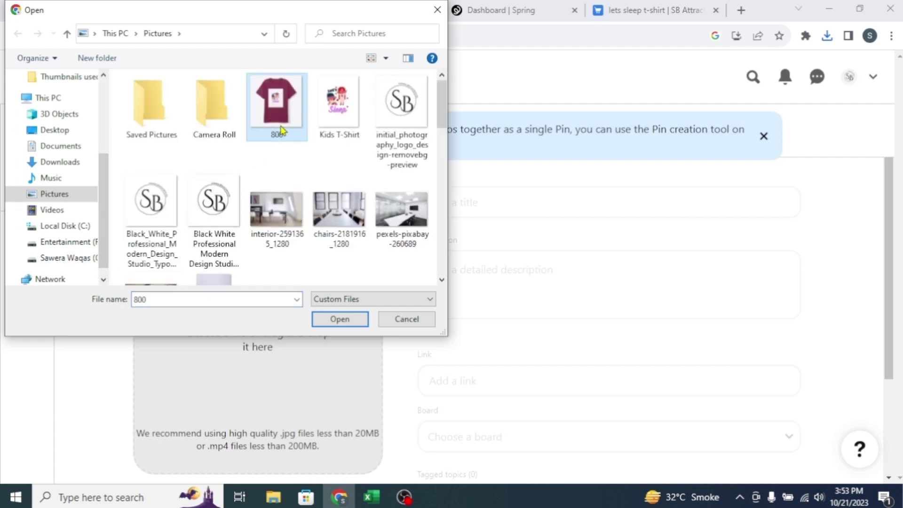
pyautogui.click(340, 319)
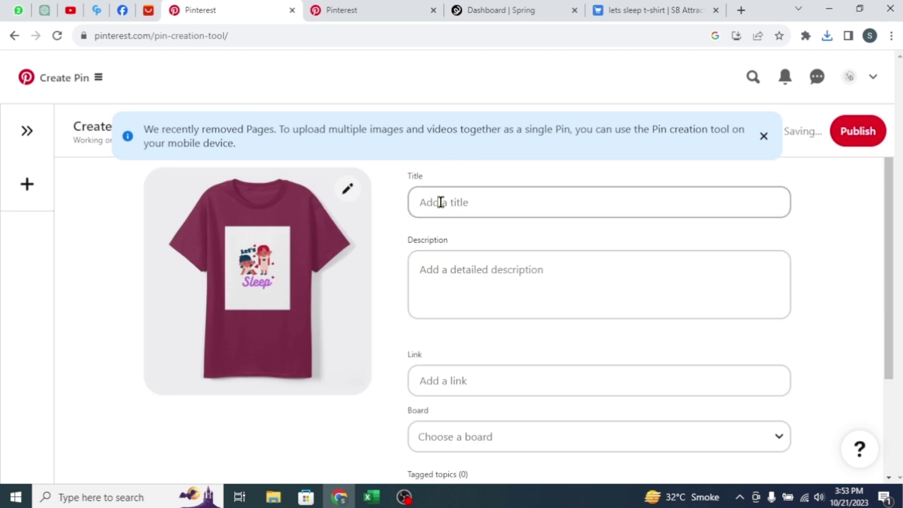
# - Enter "lets sleep" as the title of the t-shirt Pin
pyautogui.click(442, 209)
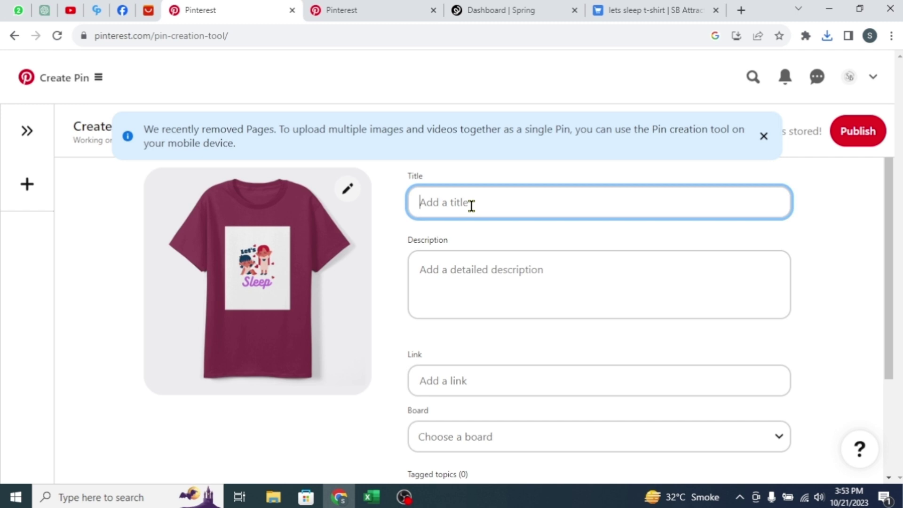
pyautogui.write('lets sleep')
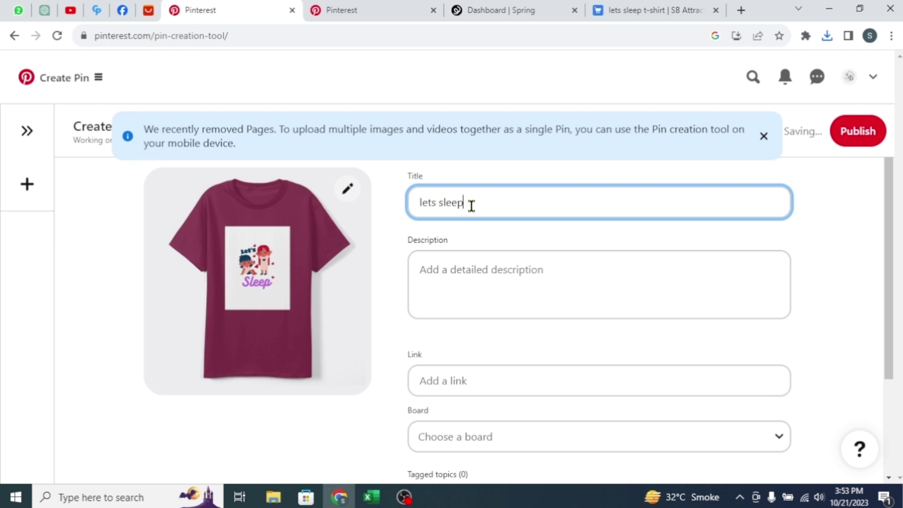
# - Copy the SB Attraction store address from the Spring dashboard and add it as the link of the t-shirt Pin
pyautogui.click(450, 286)
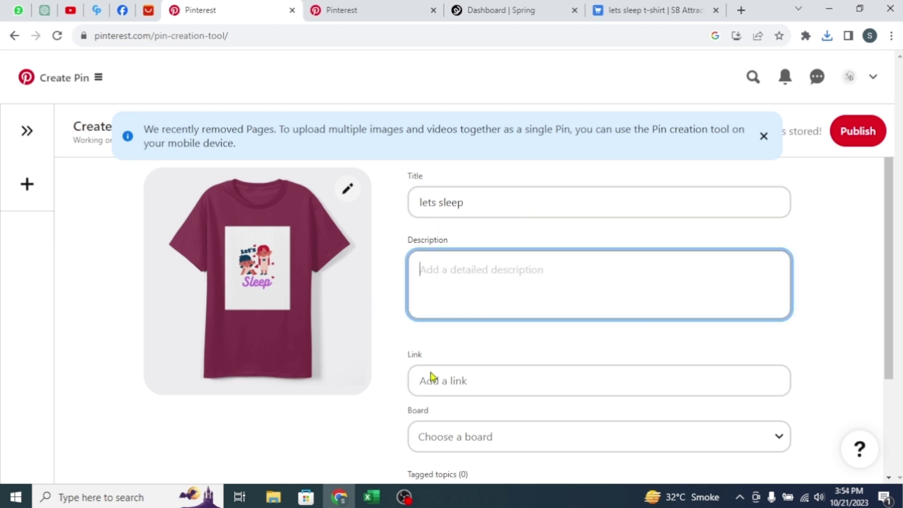
pyautogui.click(537, 13)
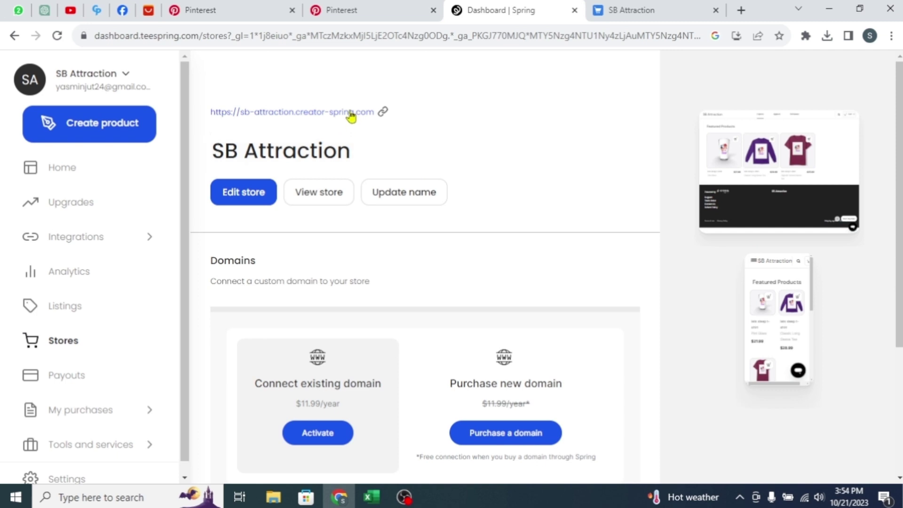
pyautogui.click(385, 114)
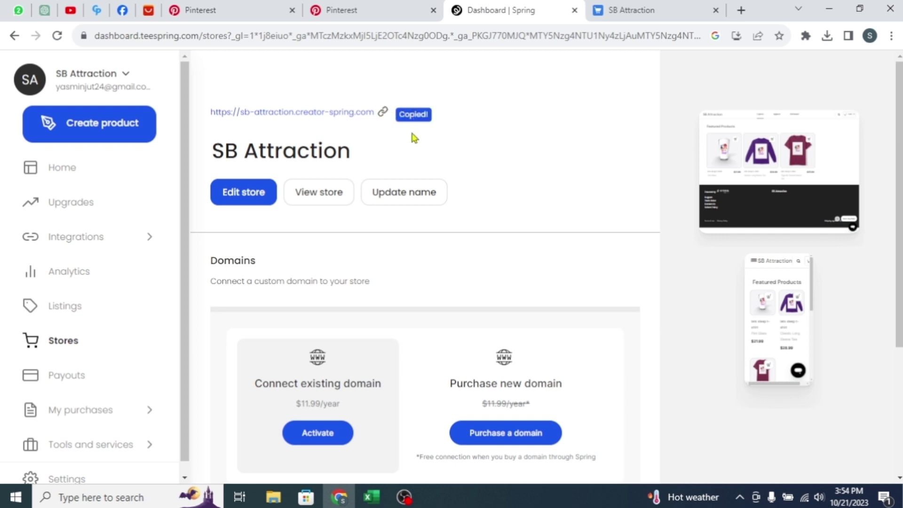
pyautogui.click(245, 10)
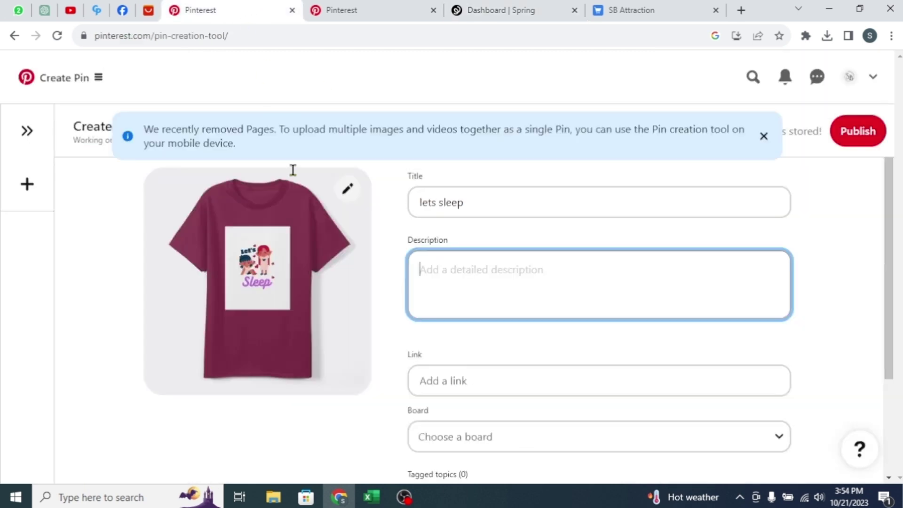
pyautogui.click(435, 382)
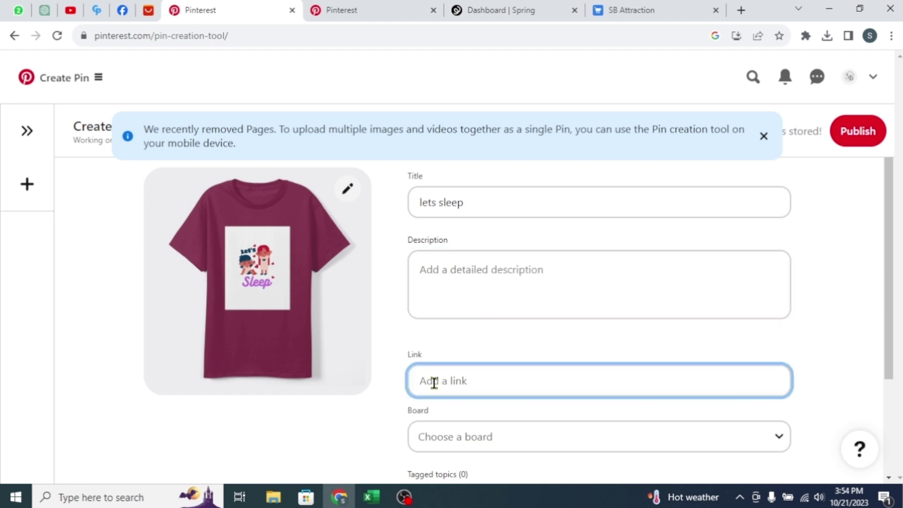
pyautogui.hotkey('ctrl', 'v')
# - Tag the Pin with the t-shirt topic
pyautogui.scroll(-3, 683, 367)
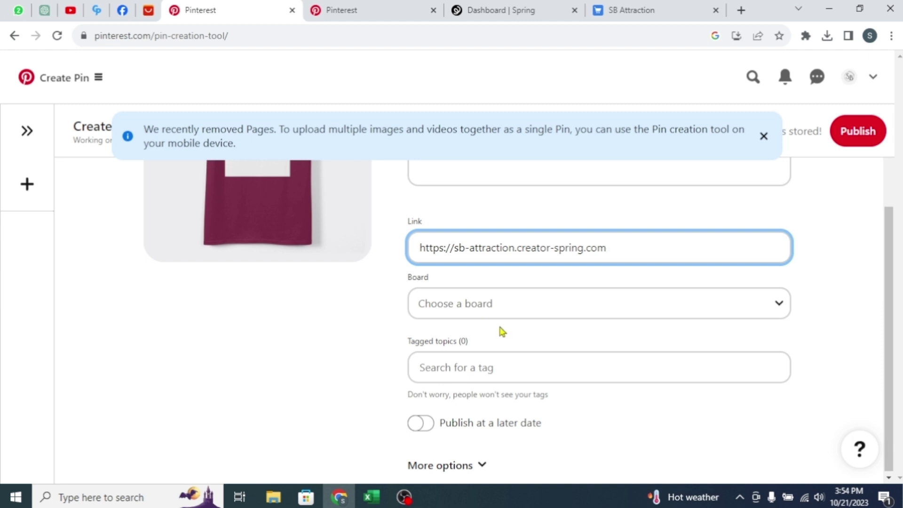
pyautogui.click(455, 368)
pyautogui.write('t')
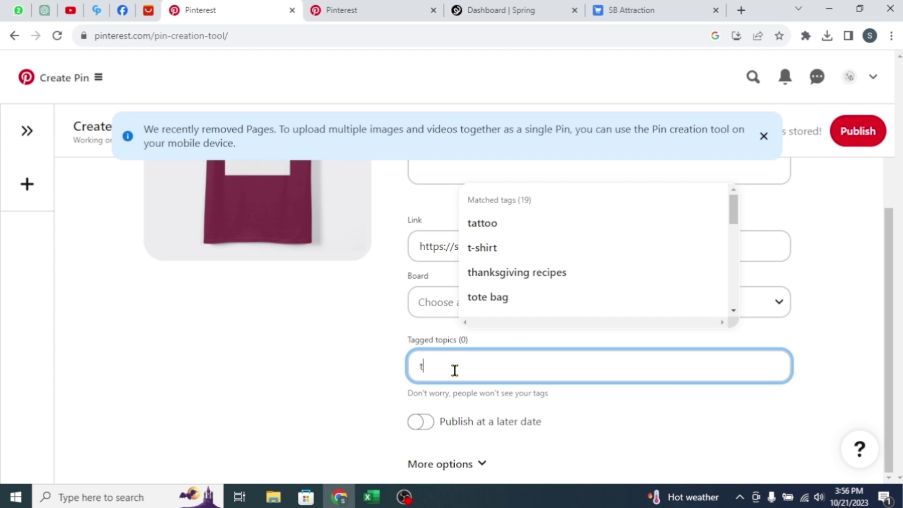
pyautogui.click(484, 252)
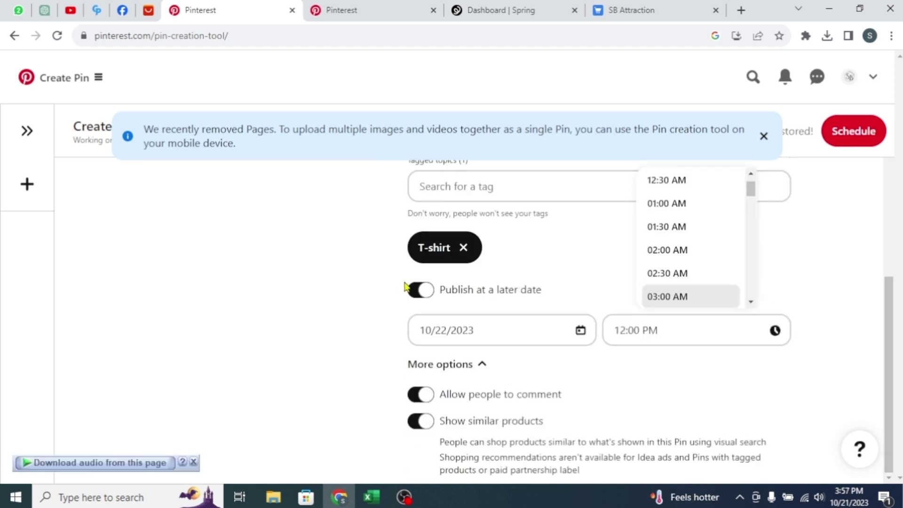
# - Turn off publishing at a later date and publish the t-shirt Pin immediately
pyautogui.click(419, 291)
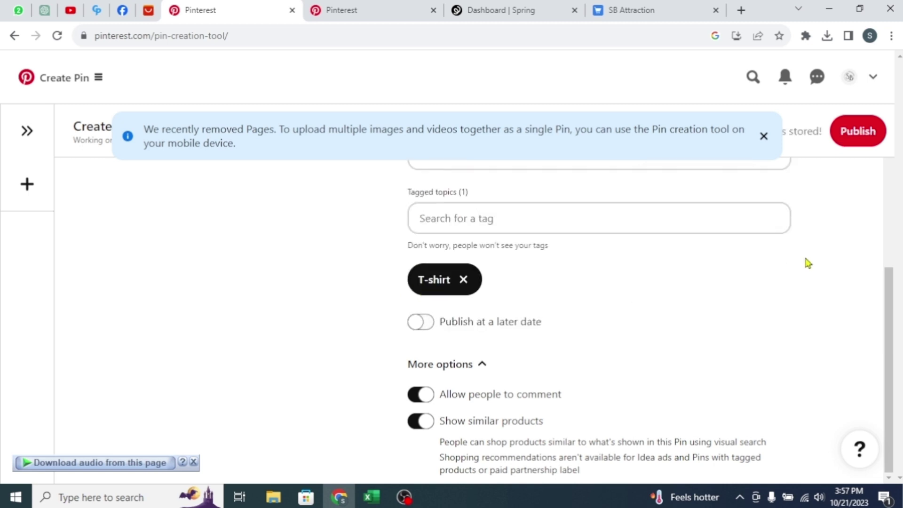
pyautogui.click(861, 134)
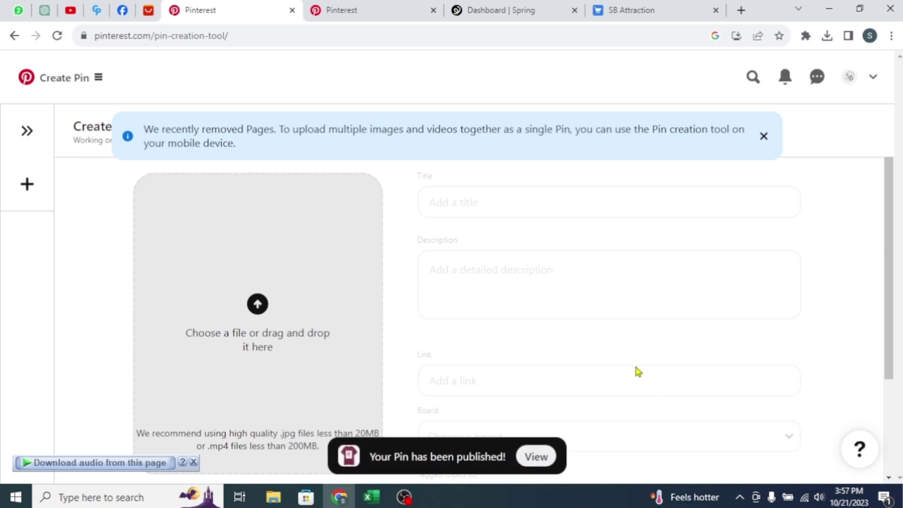
# - View the published lets sleep Pin and follow its link to the SB Attraction storefront
pyautogui.click(541, 457)
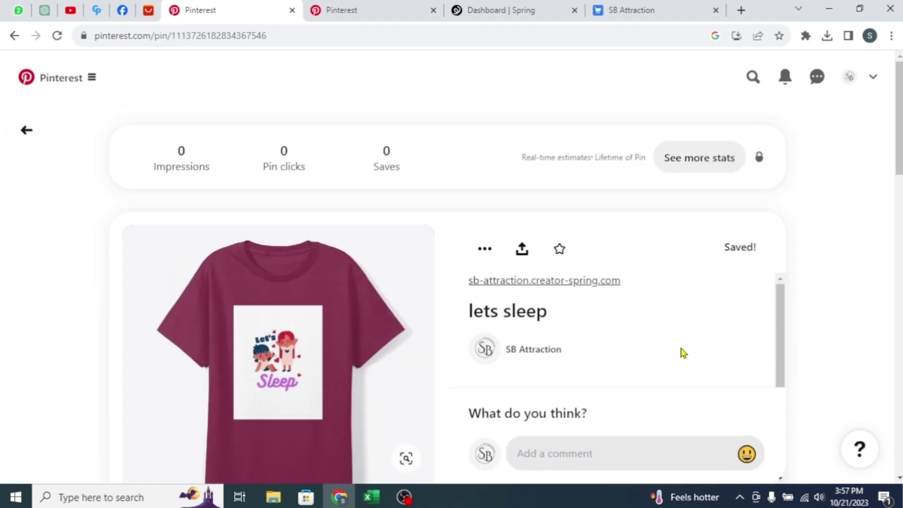
pyautogui.scroll(-4, 499, 250)
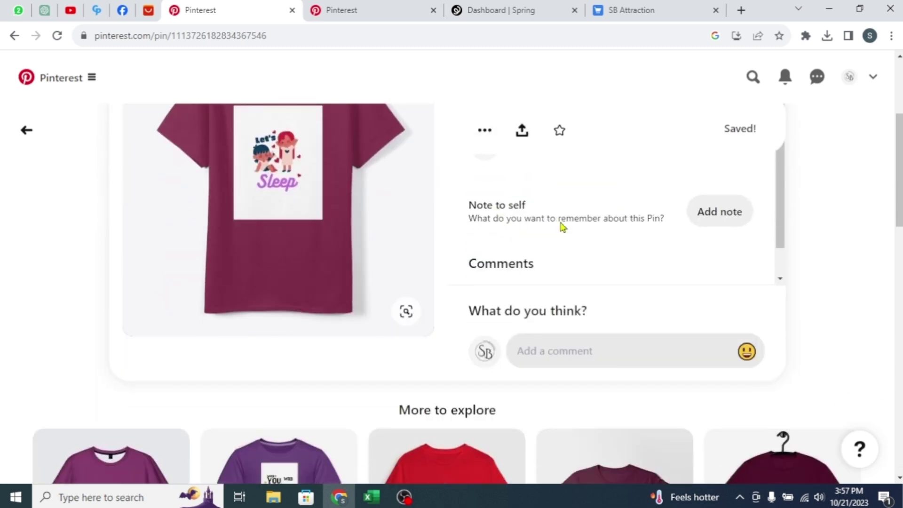
pyautogui.scroll(6, 607, 233)
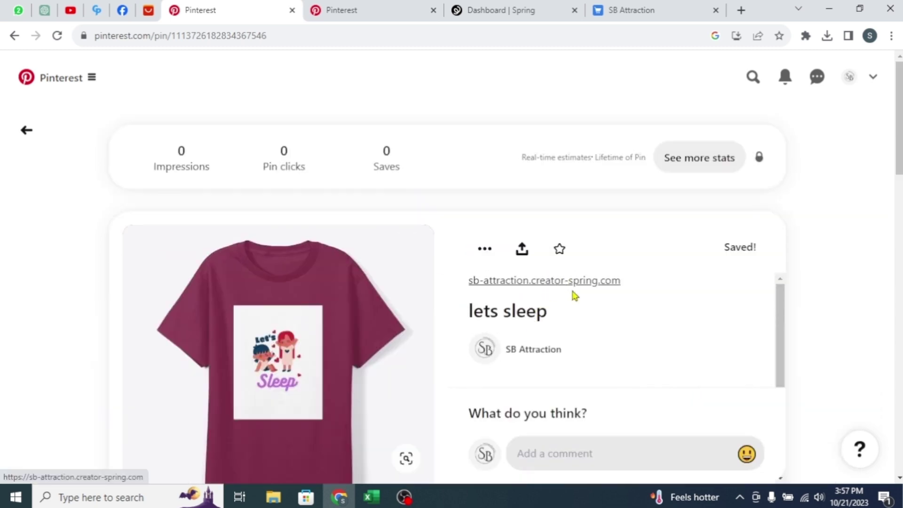
pyautogui.click(538, 286)
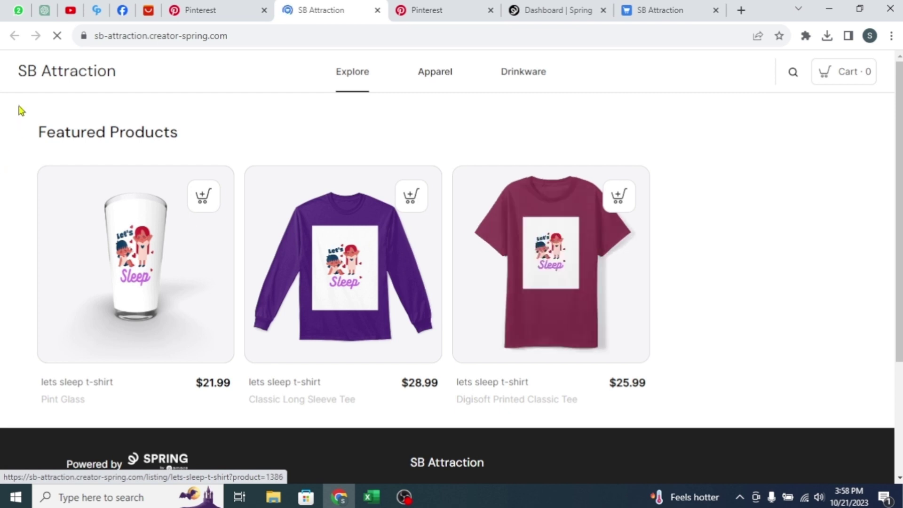